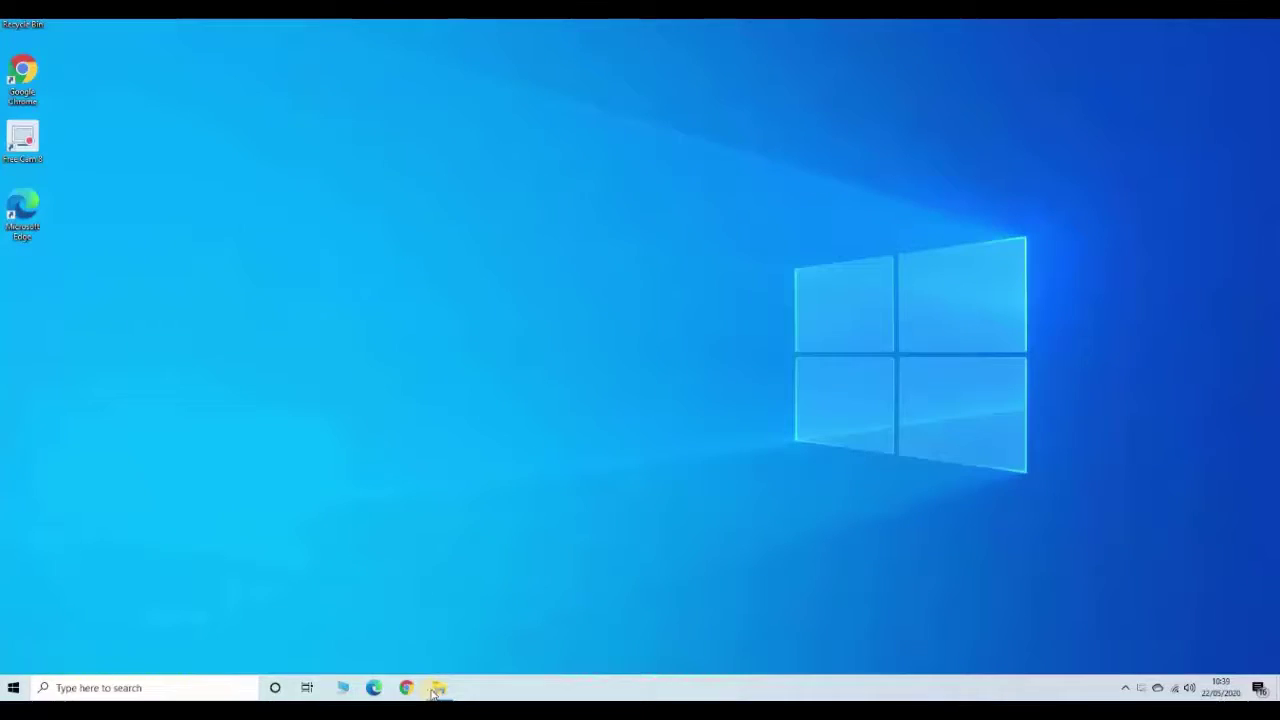
- Open File Explorer, widen its window, and browse to the Adobe Photoshop 7.0 folder on Acer (D:)
{"action": "left_click", "coordinate": [341, 688]}
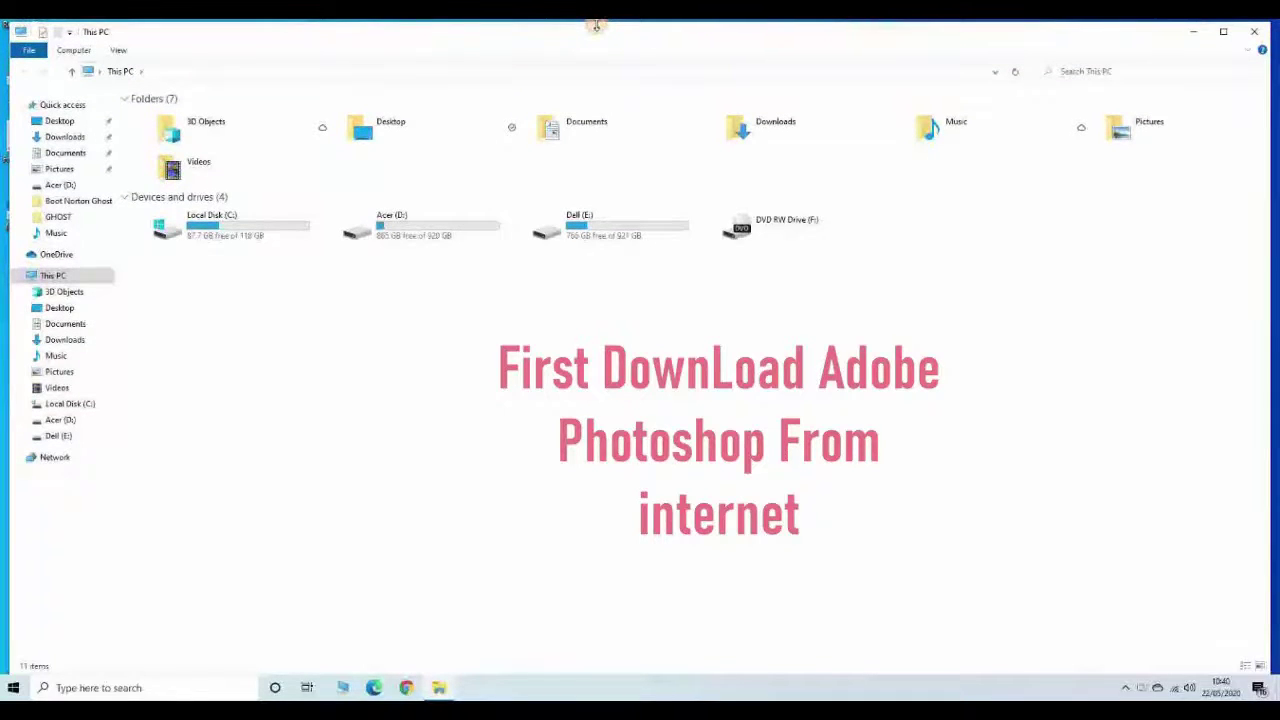
{"action": "mouse_move", "coordinate": [56, 253]}
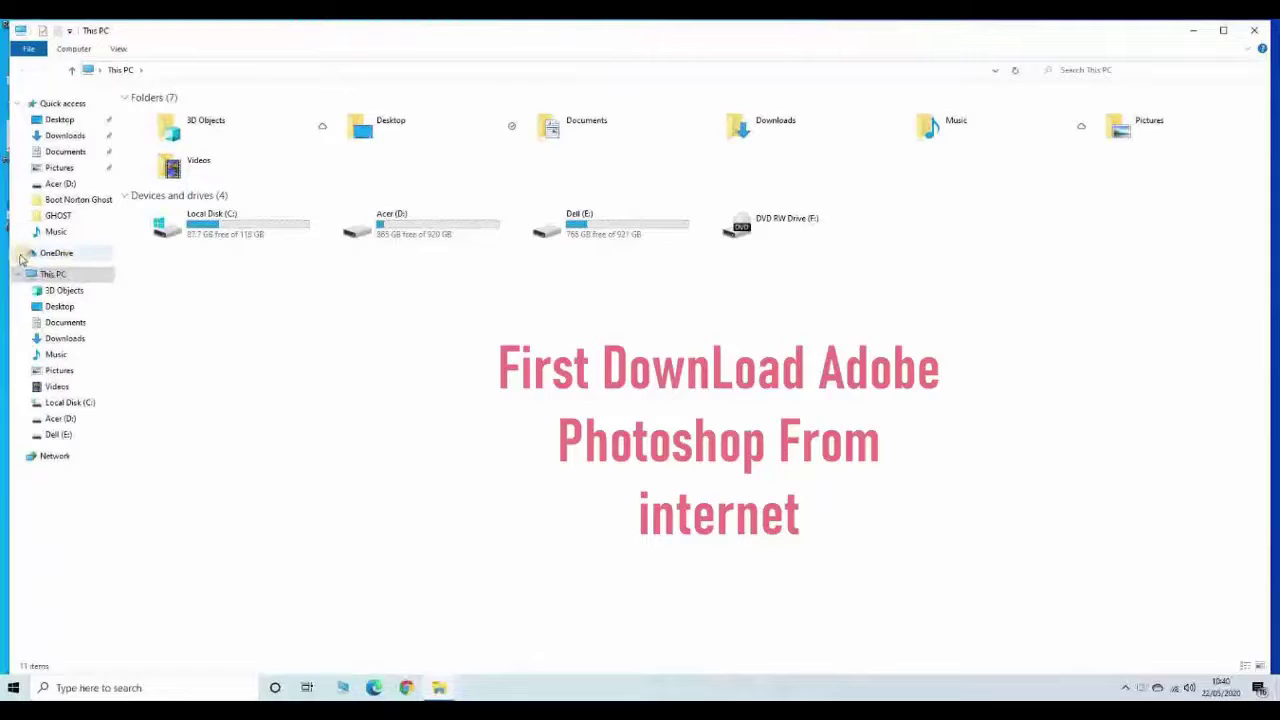
{"action": "left_click_drag", "start_coordinate": [12, 232], "coordinate": [4, 222]}
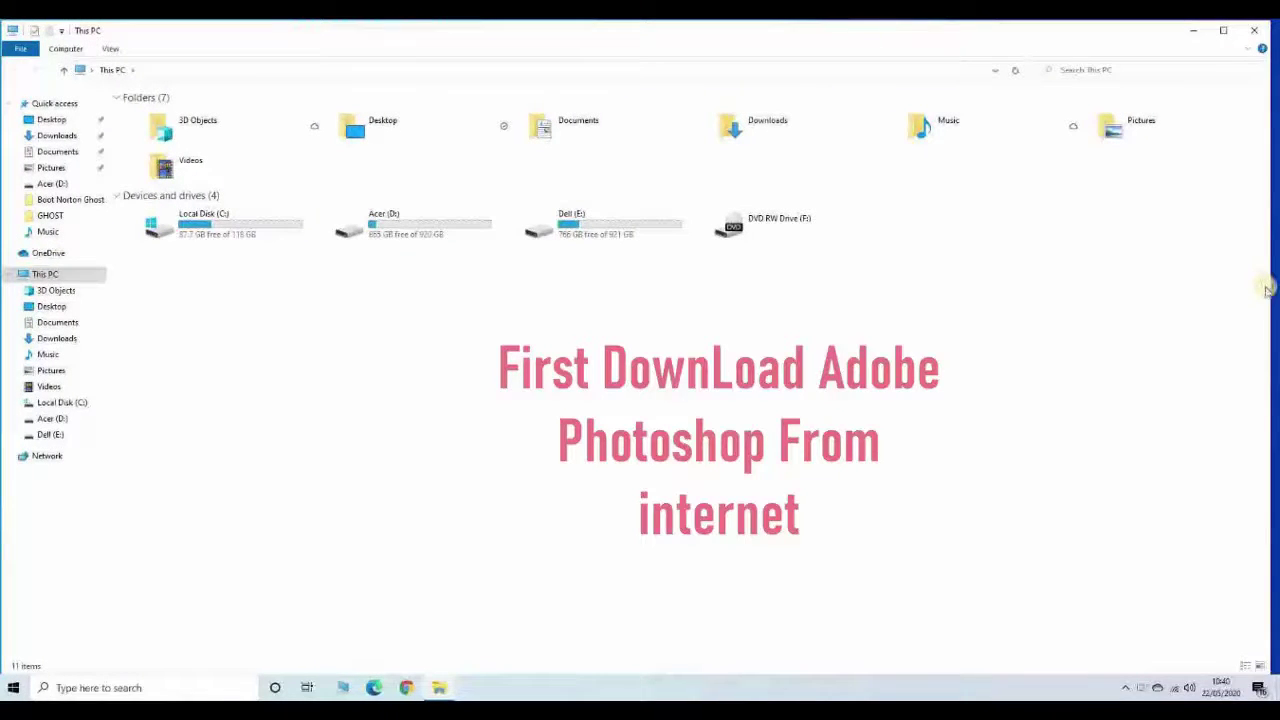
{"action": "left_click_drag", "start_coordinate": [1272, 283], "coordinate": [1279, 283]}
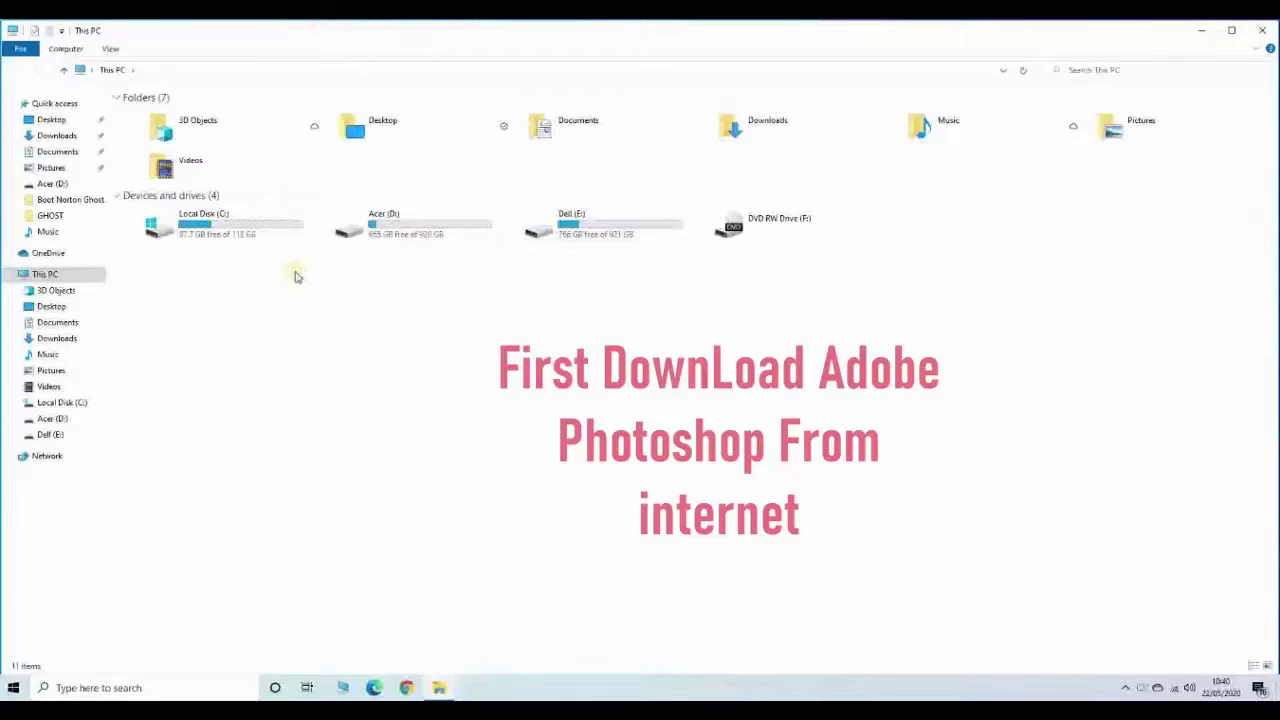
{"action": "left_click", "coordinate": [420, 235]}
{"action": "double_click", "coordinate": [420, 235]}
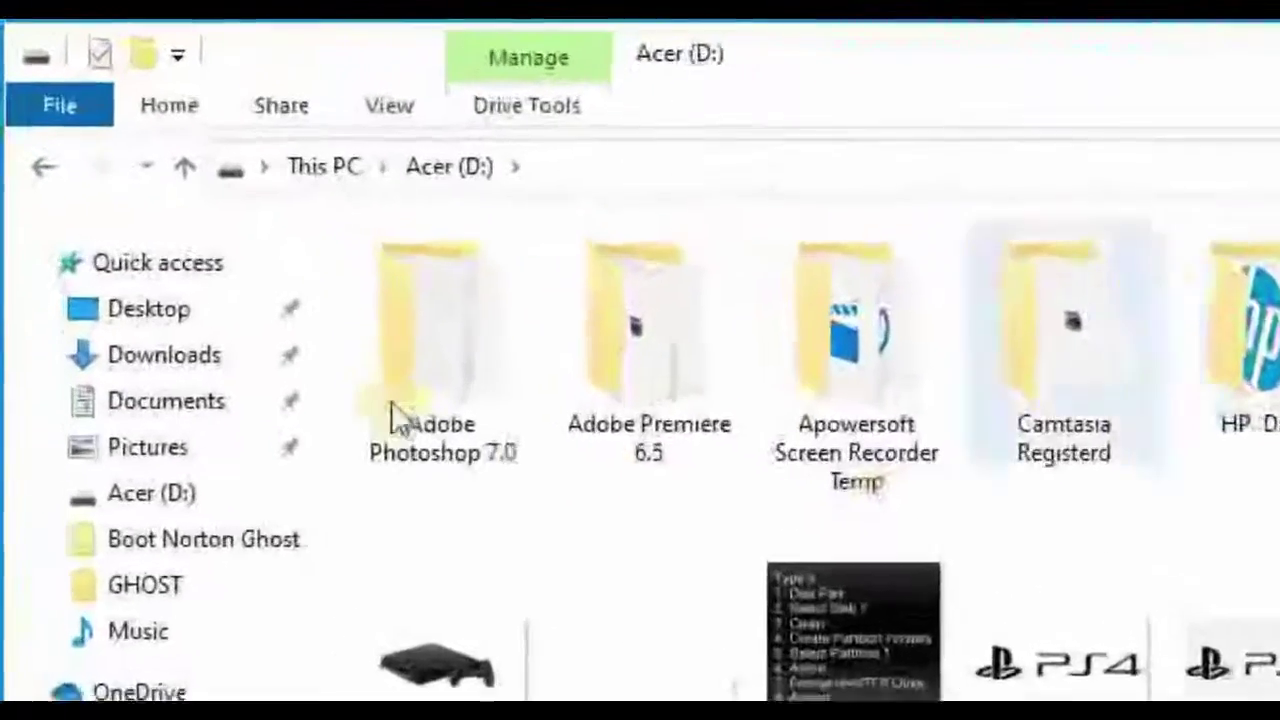
{"action": "double_click", "coordinate": [435, 395]}
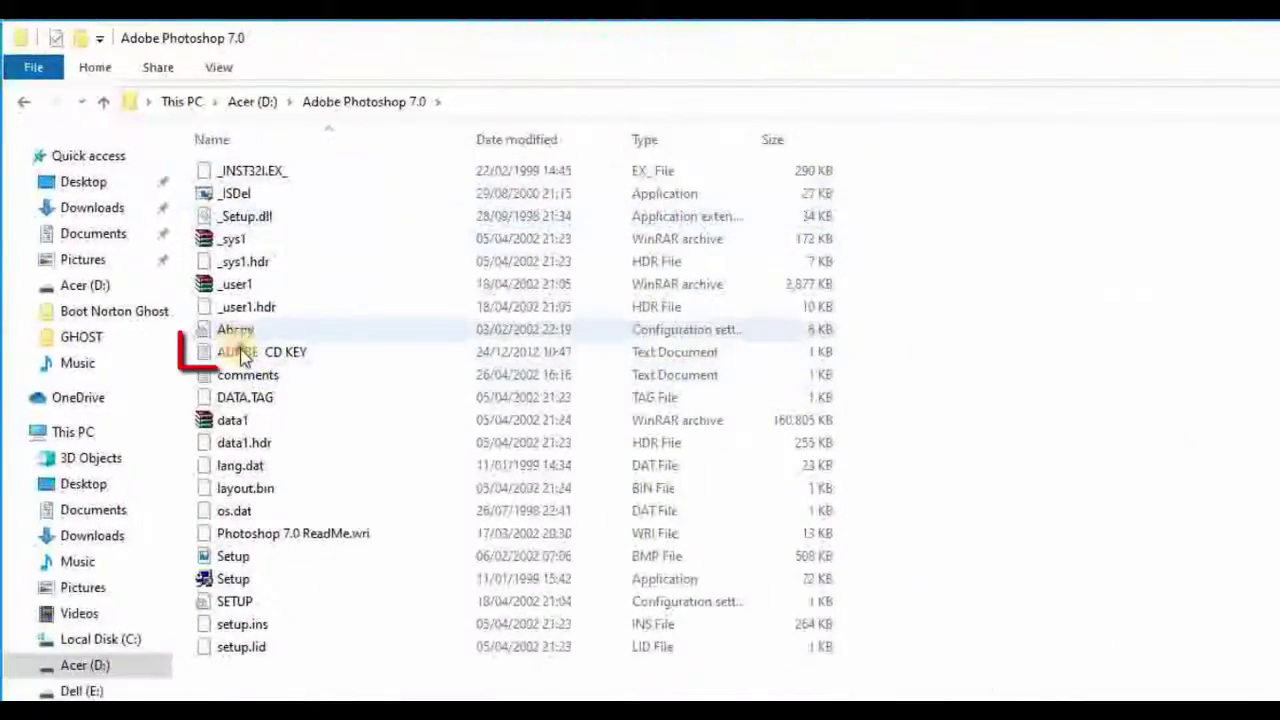
- Copy the serial number from the ADOBE CD KEY text file in Notepad, then close Notepad
{"action": "left_click", "coordinate": [243, 357]}
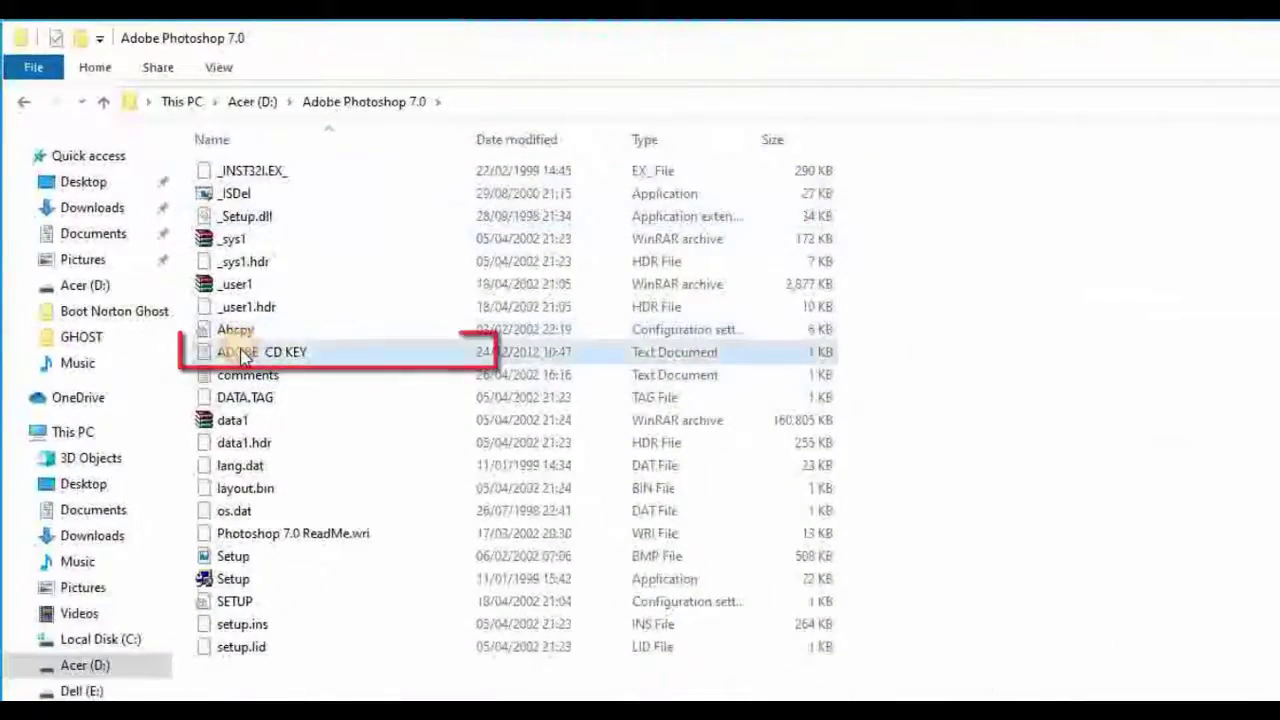
{"action": "double_click", "coordinate": [243, 357]}
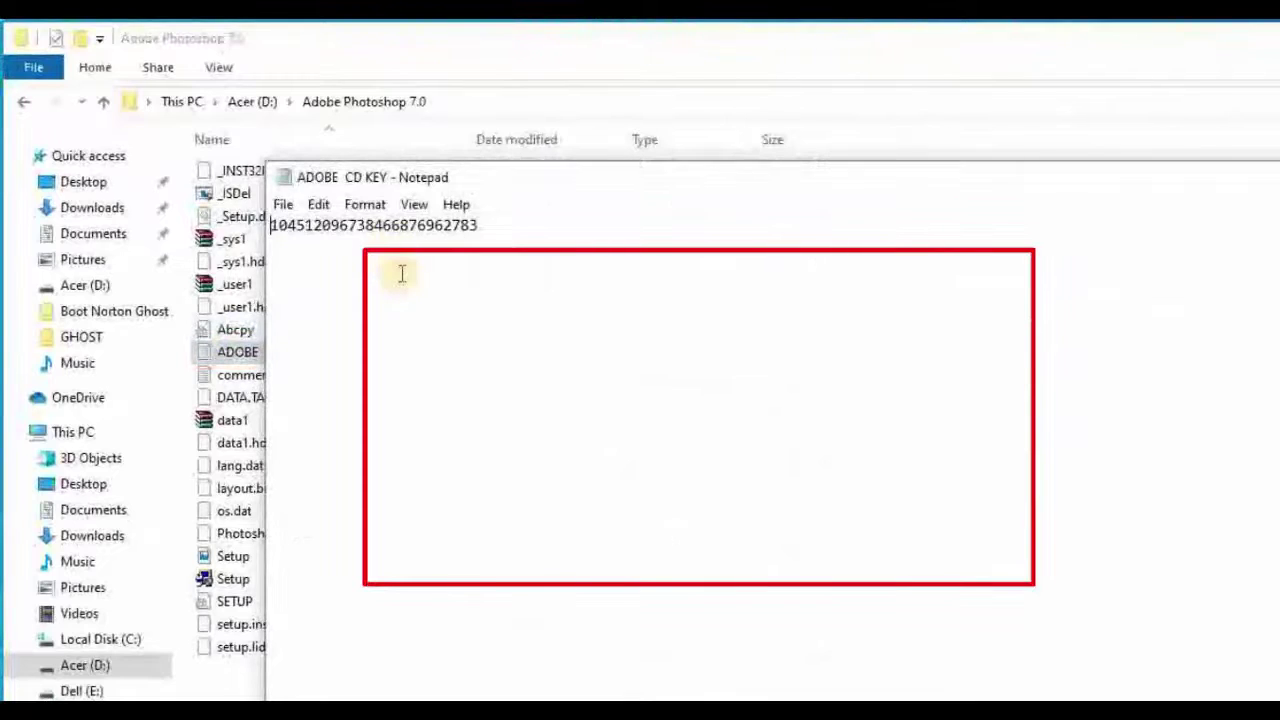
{"action": "key", "text": "ctrl+a"}
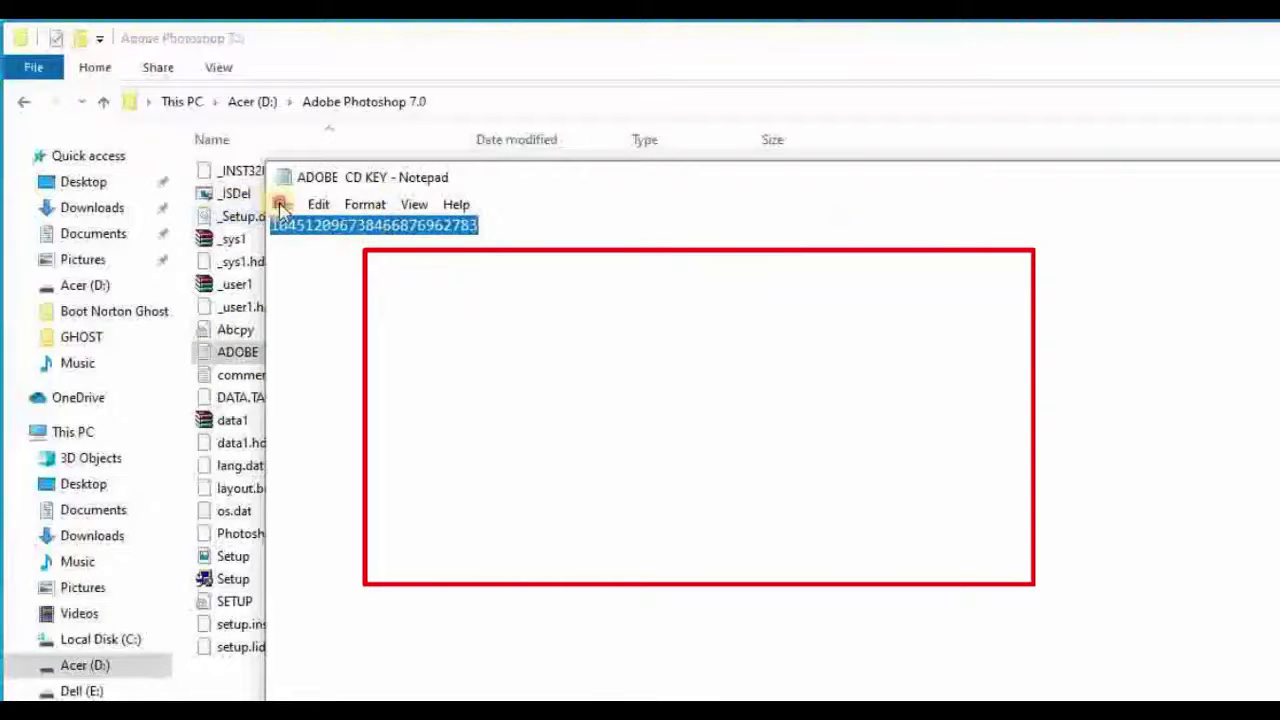
{"action": "left_click", "coordinate": [283, 206]}
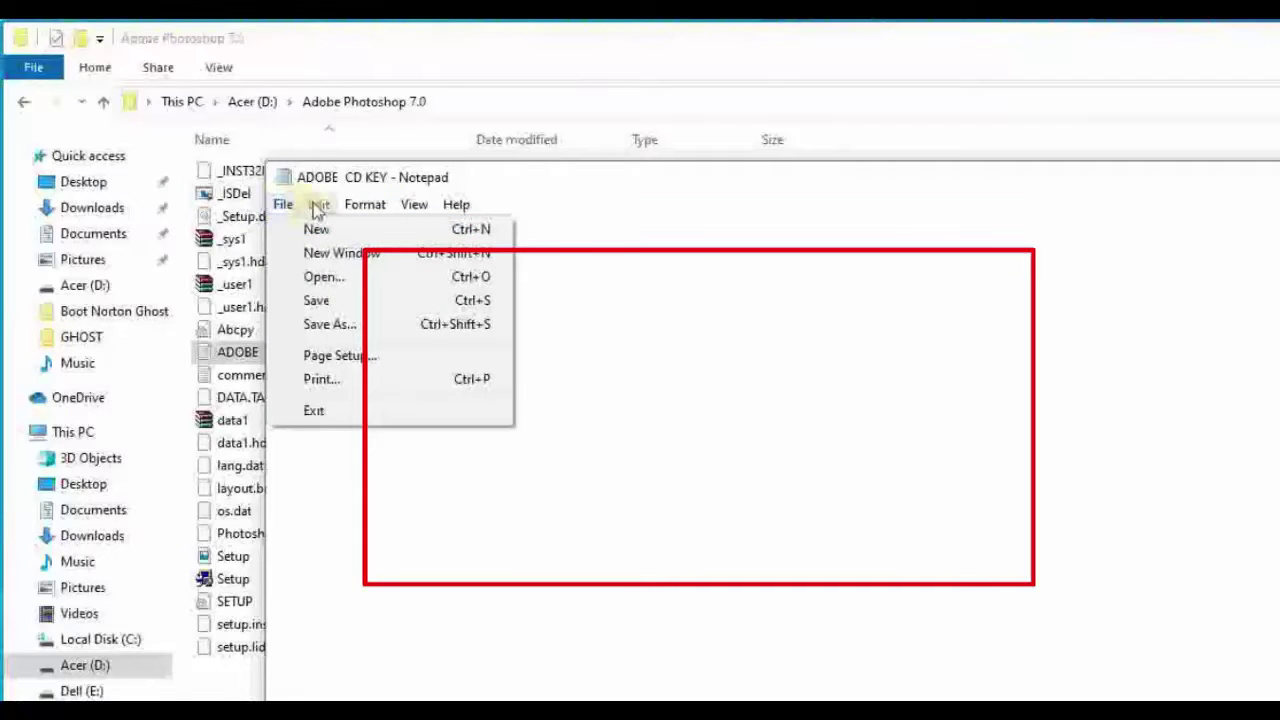
{"action": "left_click", "coordinate": [317, 206]}
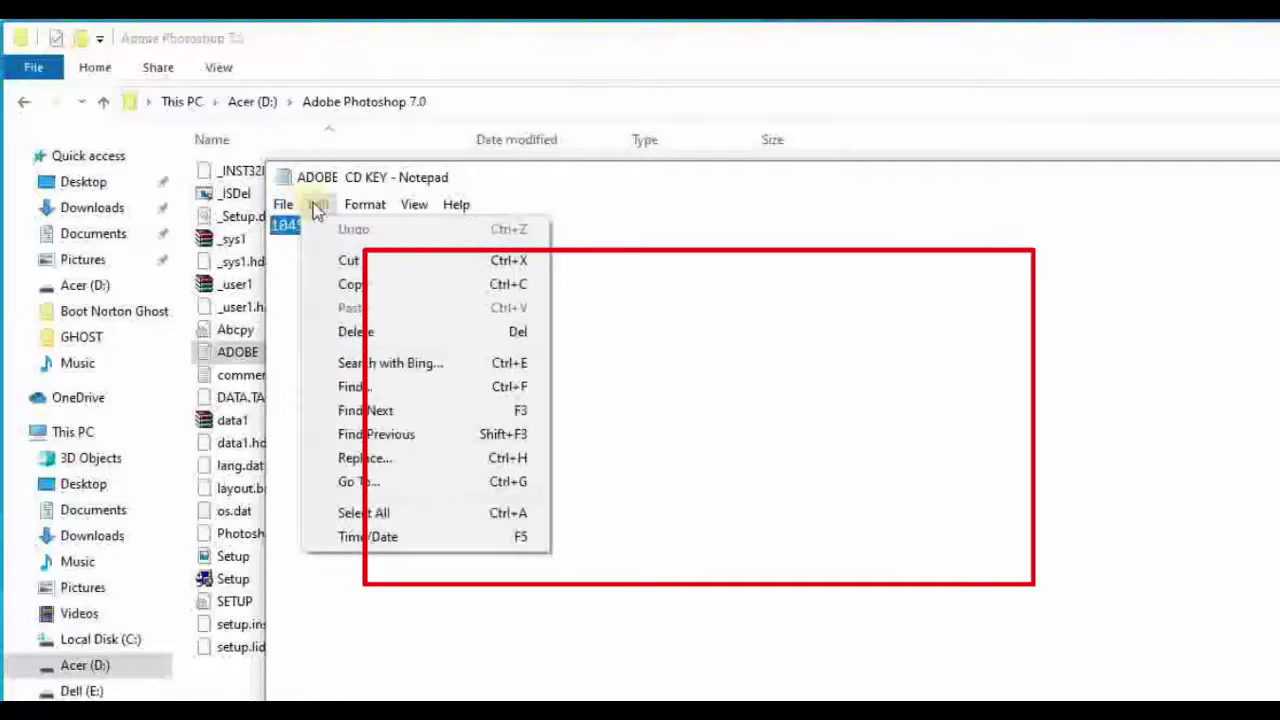
{"action": "left_click", "coordinate": [350, 284]}
{"action": "key", "text": "alt+F4"}
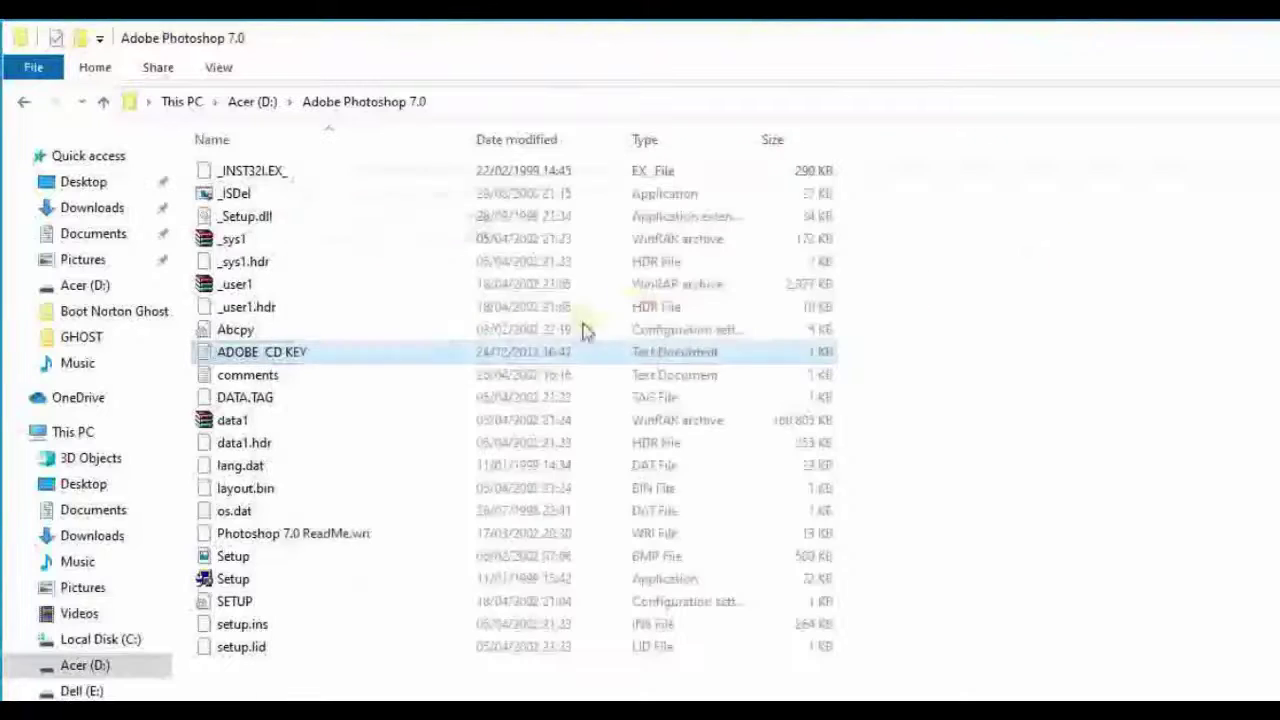
- Launch the Photoshop 7.0 installer, allow it, and accept the licence agreement
{"action": "double_click", "coordinate": [228, 583]}
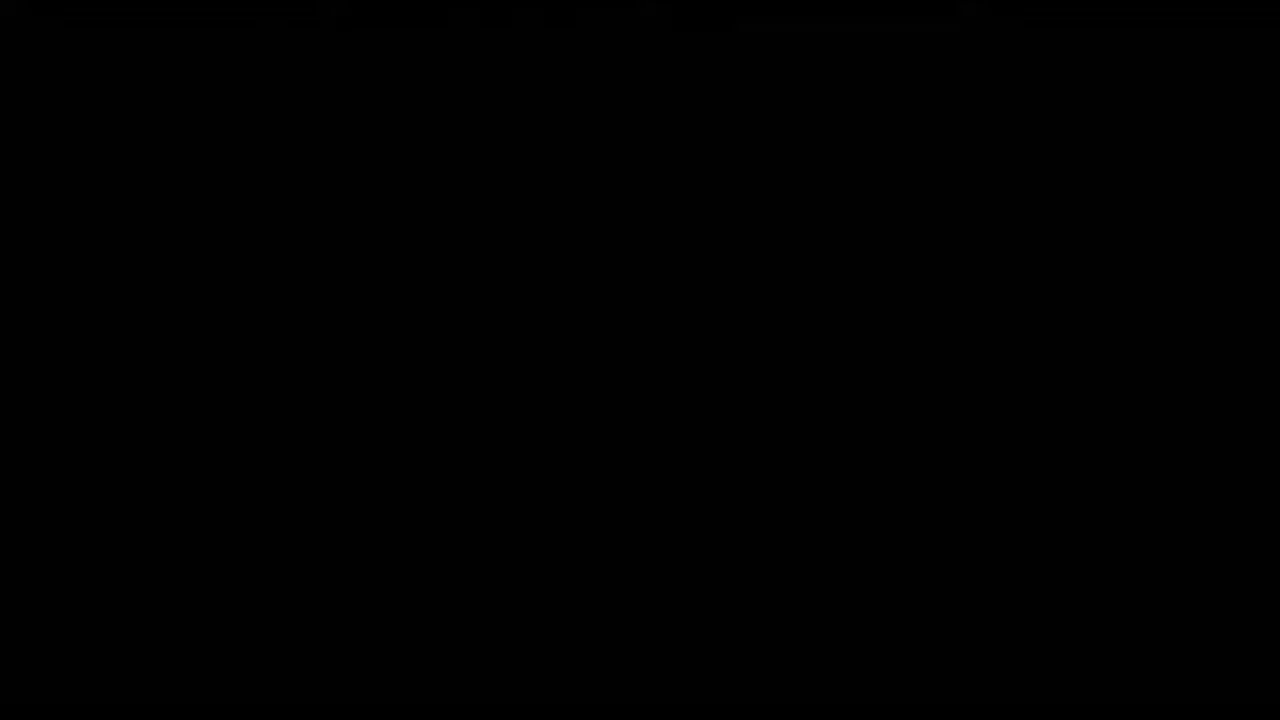
{"action": "left_click", "coordinate": [536, 404]}
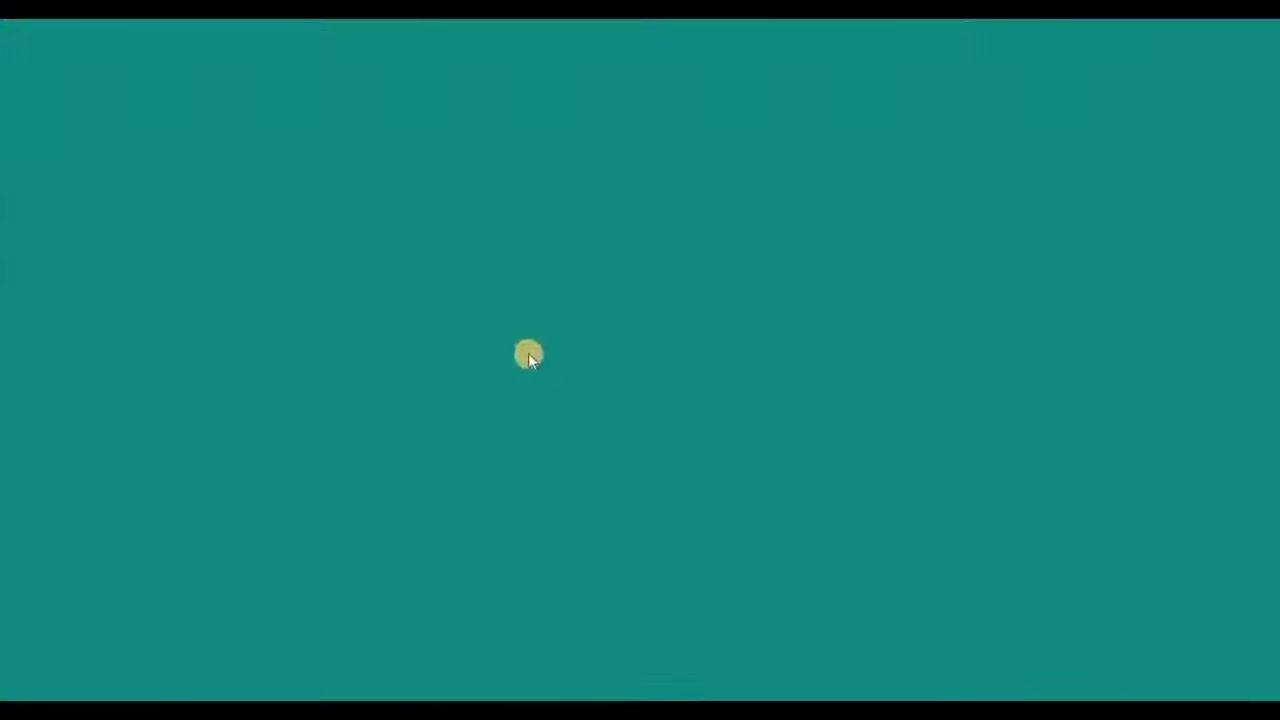
{"action": "left_click", "coordinate": [728, 510]}
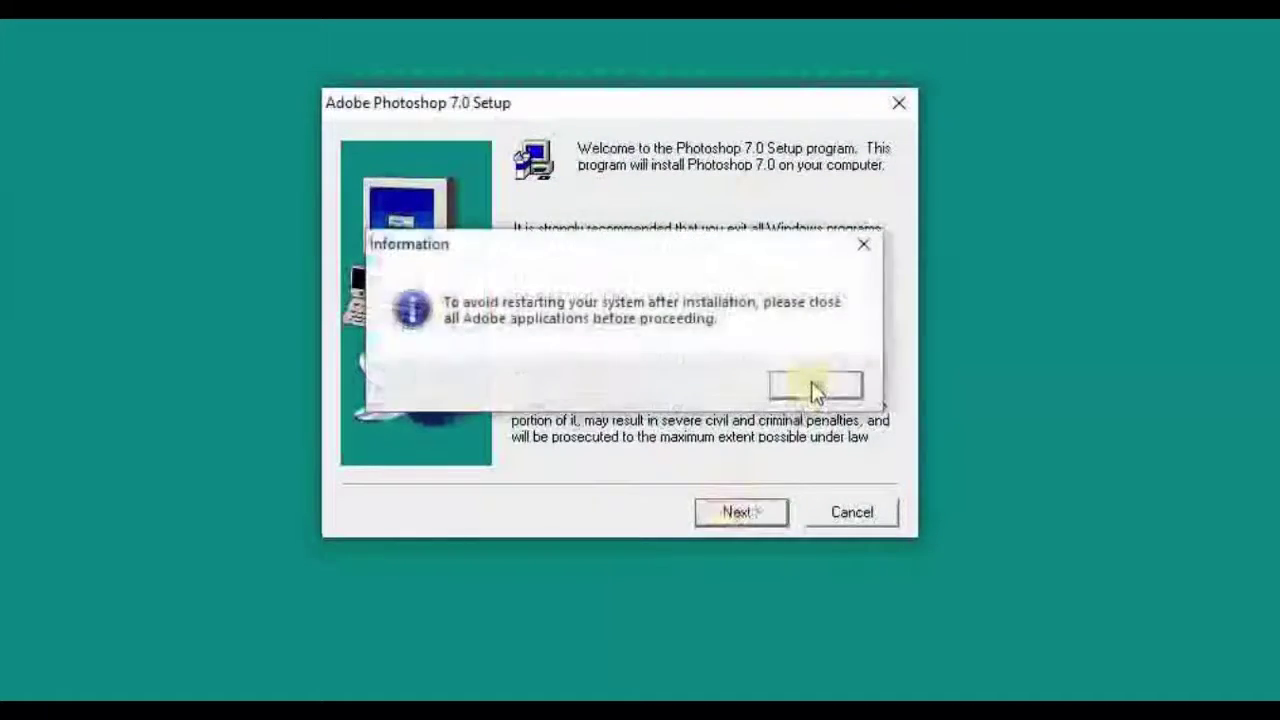
{"action": "left_click", "coordinate": [728, 512]}
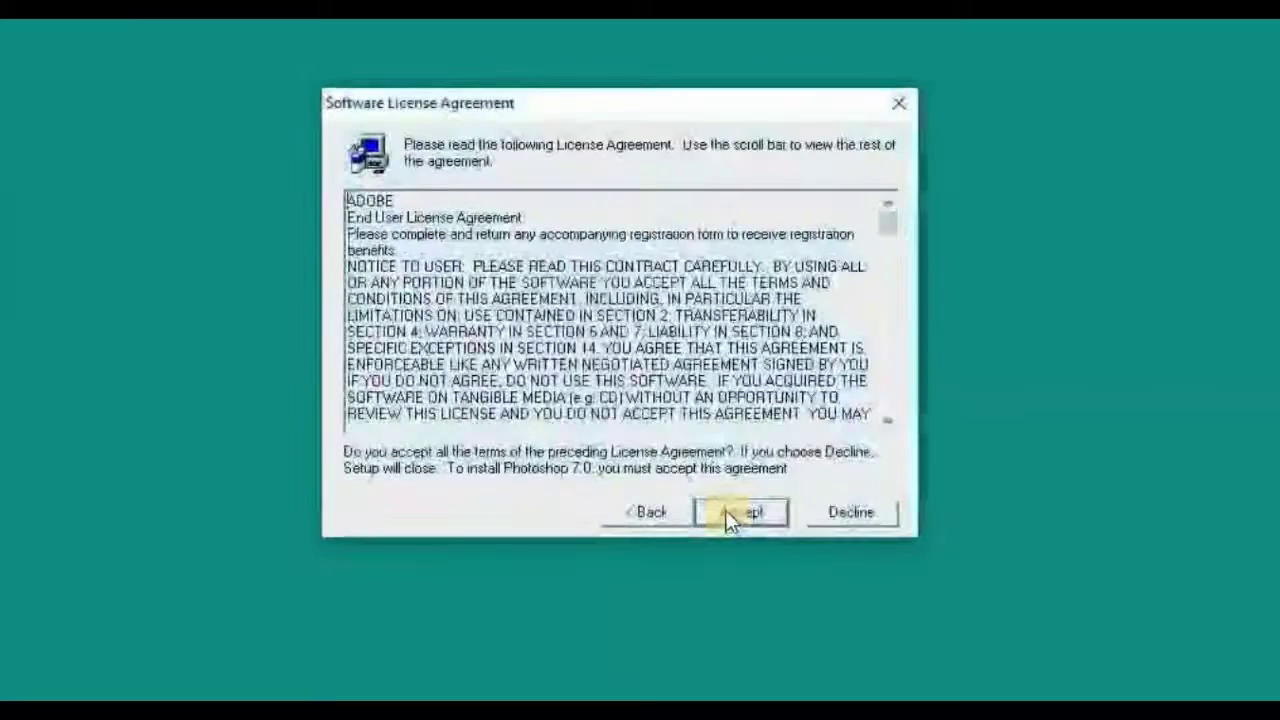
{"action": "left_click", "coordinate": [726, 512]}
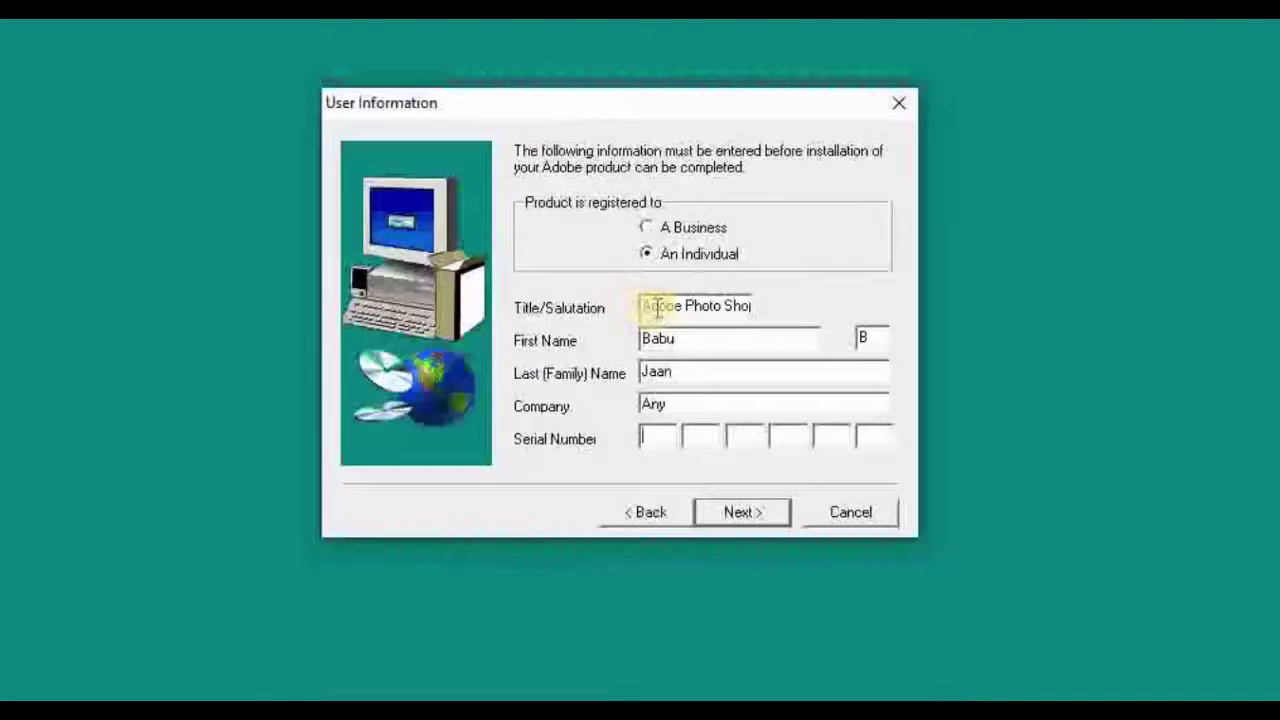
- Paste the copied serial number into the Serial Number fields and confirm registration
{"action": "left_click_drag", "start_coordinate": [656, 310], "coordinate": [783, 309]}
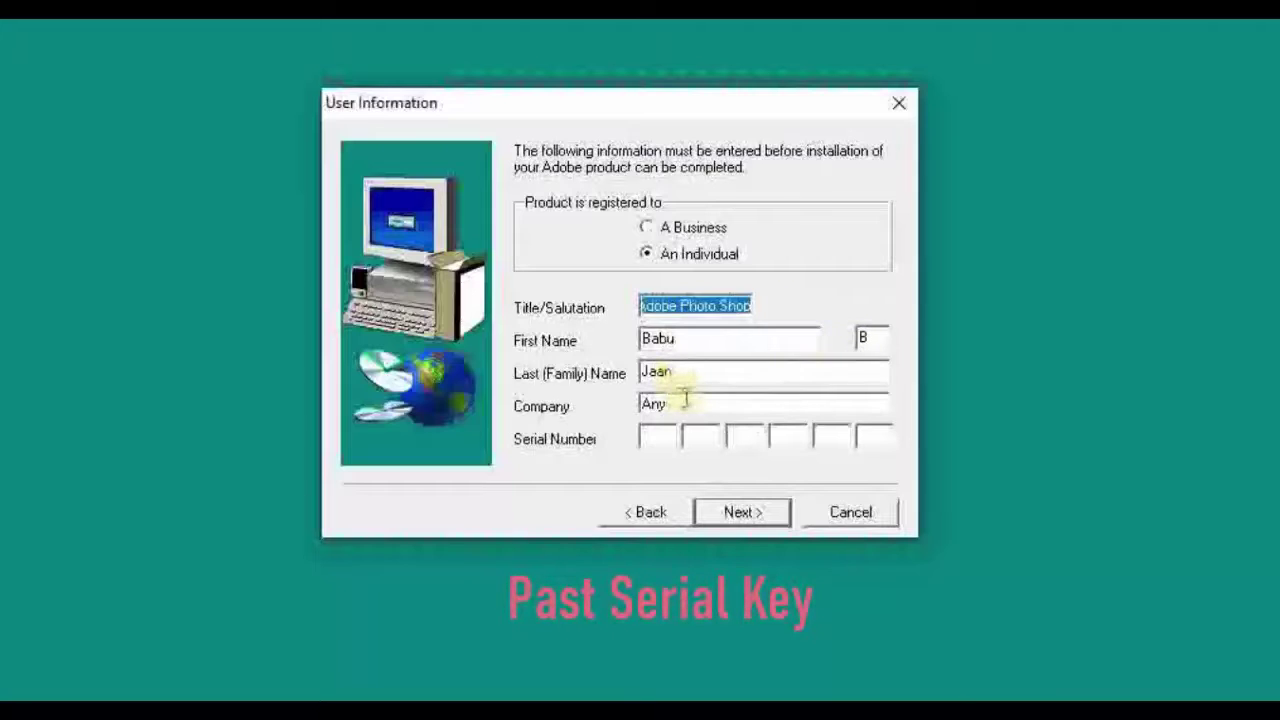
{"action": "left_click", "coordinate": [648, 442]}
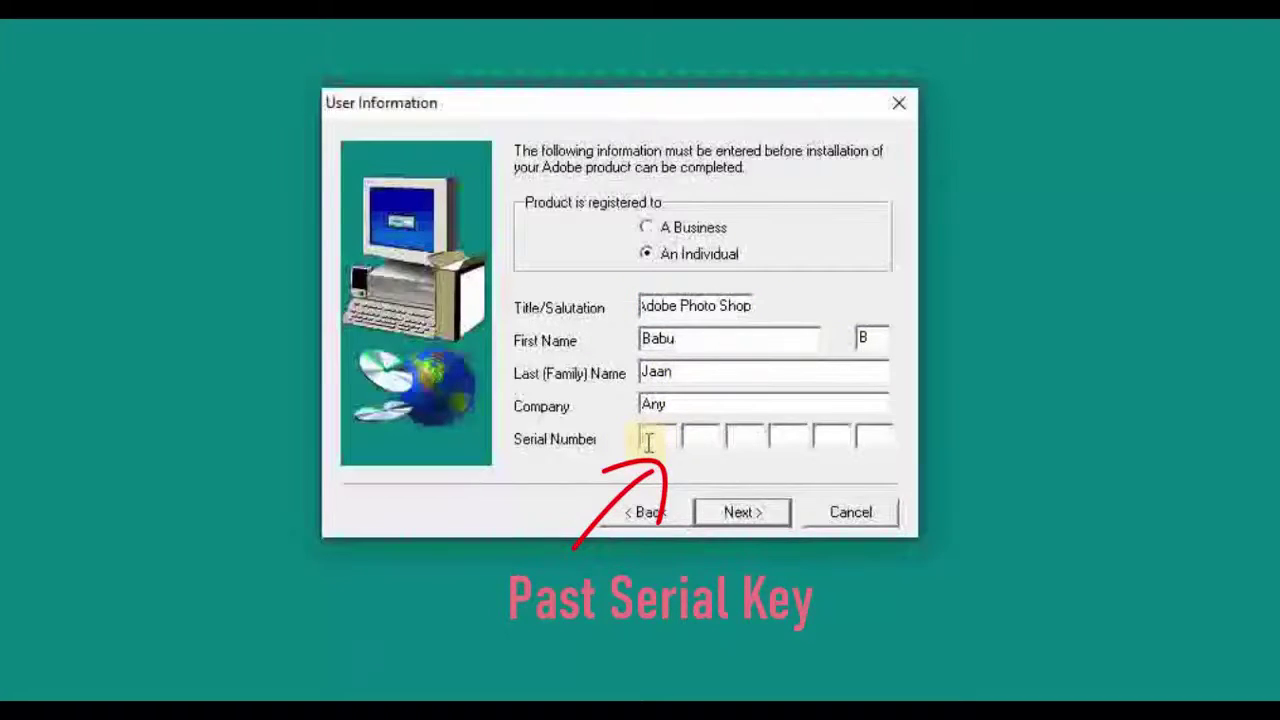
{"action": "key", "text": "ctrl+v"}
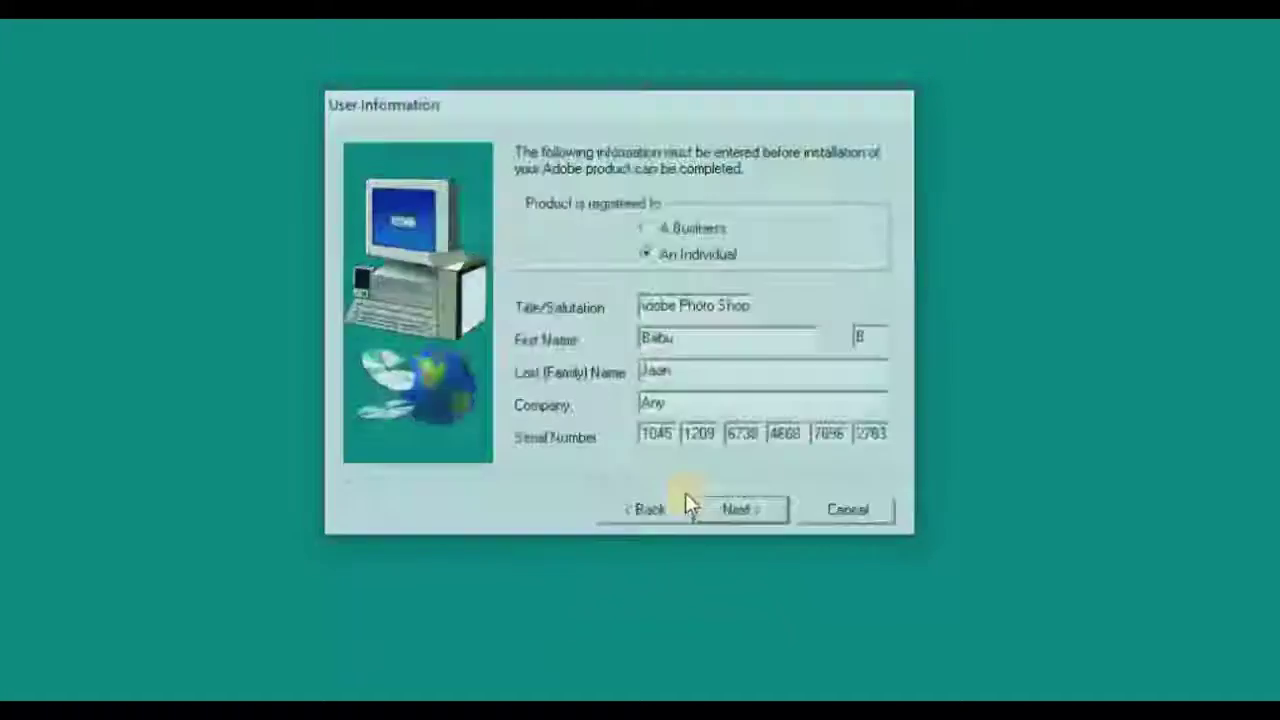
{"action": "left_click", "coordinate": [572, 430]}
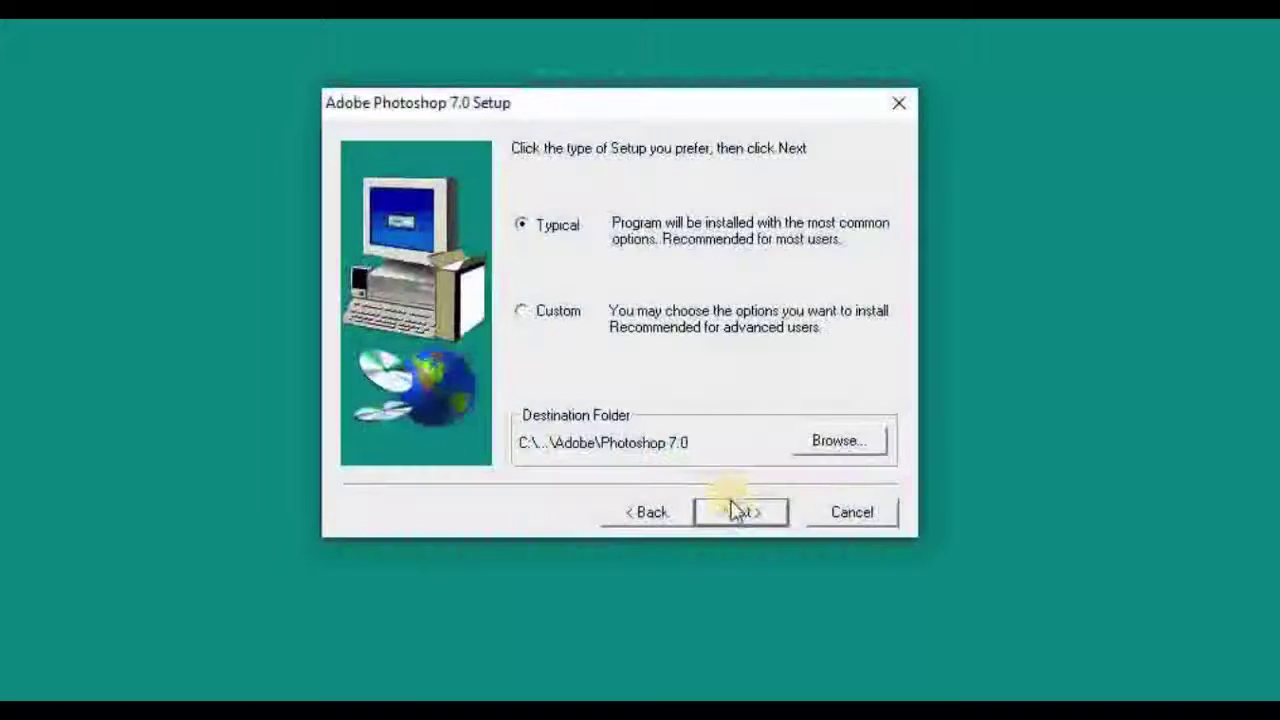
- Keep the Typical setup type and continue to file type associations
{"action": "left_click", "coordinate": [522, 312]}
{"action": "left_click", "coordinate": [521, 226]}
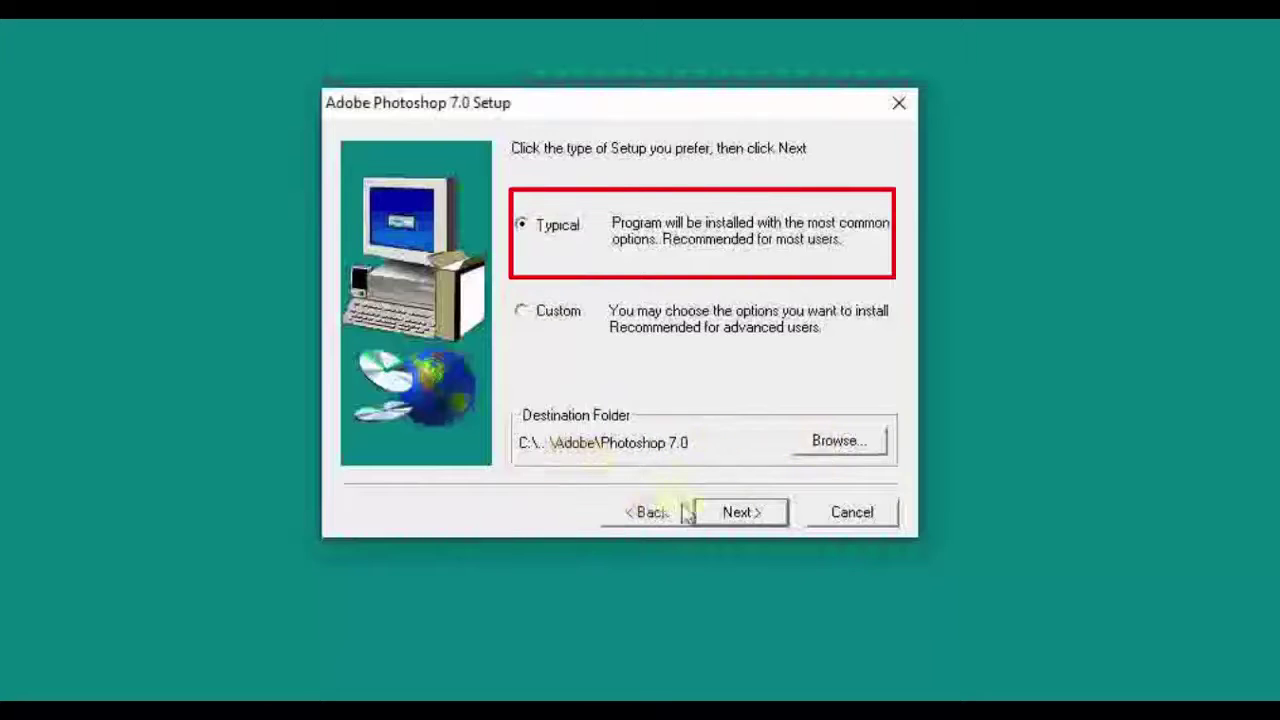
{"action": "left_click", "coordinate": [743, 516]}
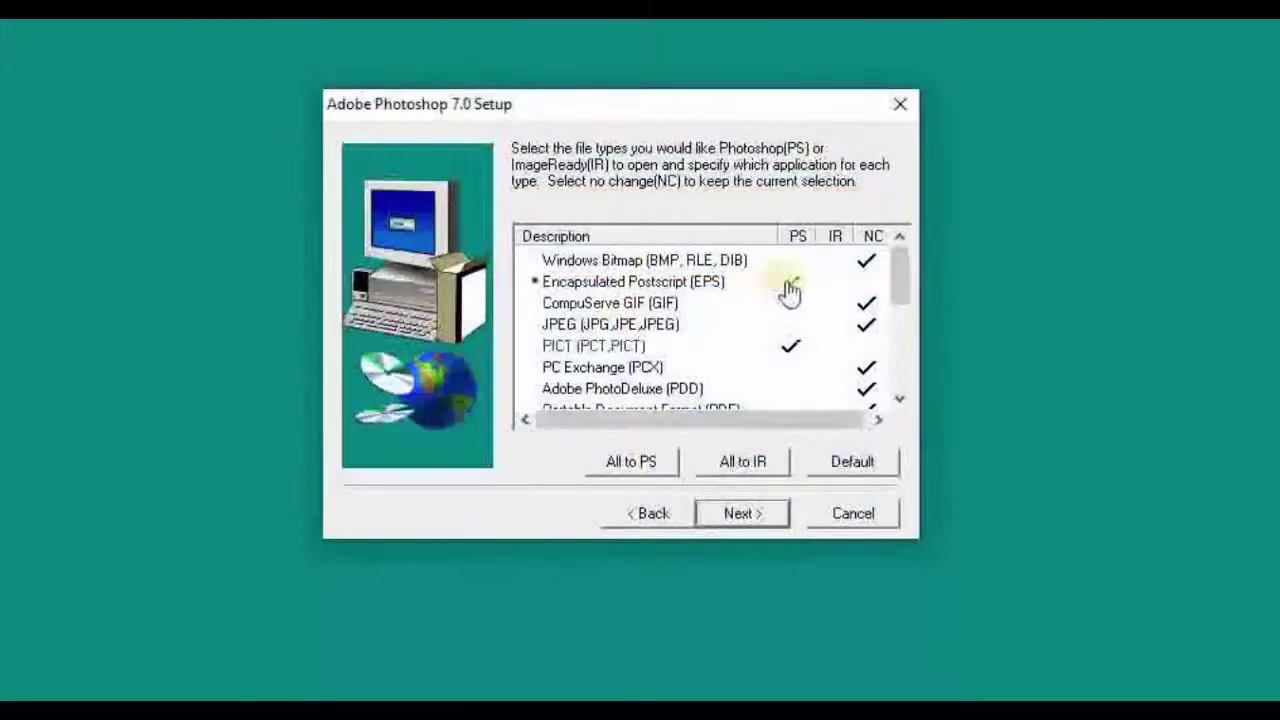
- Associate EPS files with Photoshop and start the installation
{"action": "left_click", "coordinate": [788, 305]}
{"action": "left_click", "coordinate": [791, 346]}
{"action": "left_click", "coordinate": [866, 262]}
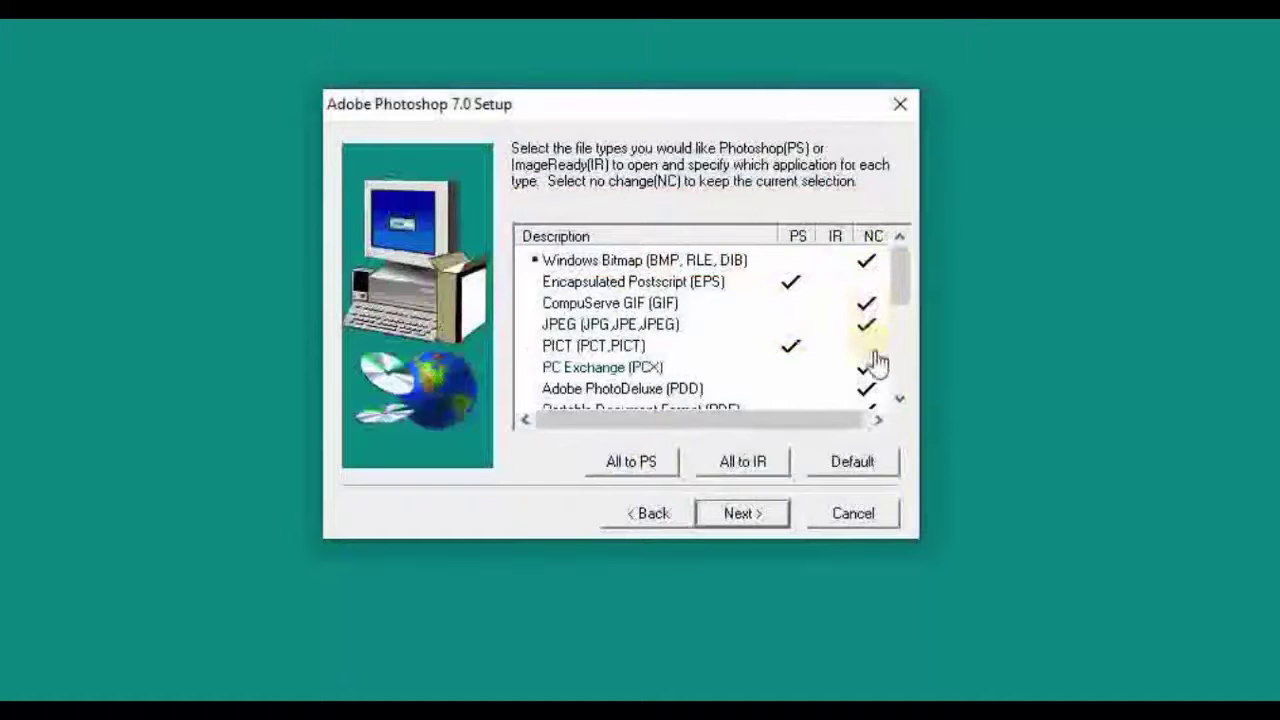
{"action": "left_click", "coordinate": [866, 367]}
{"action": "left_click", "coordinate": [866, 409]}
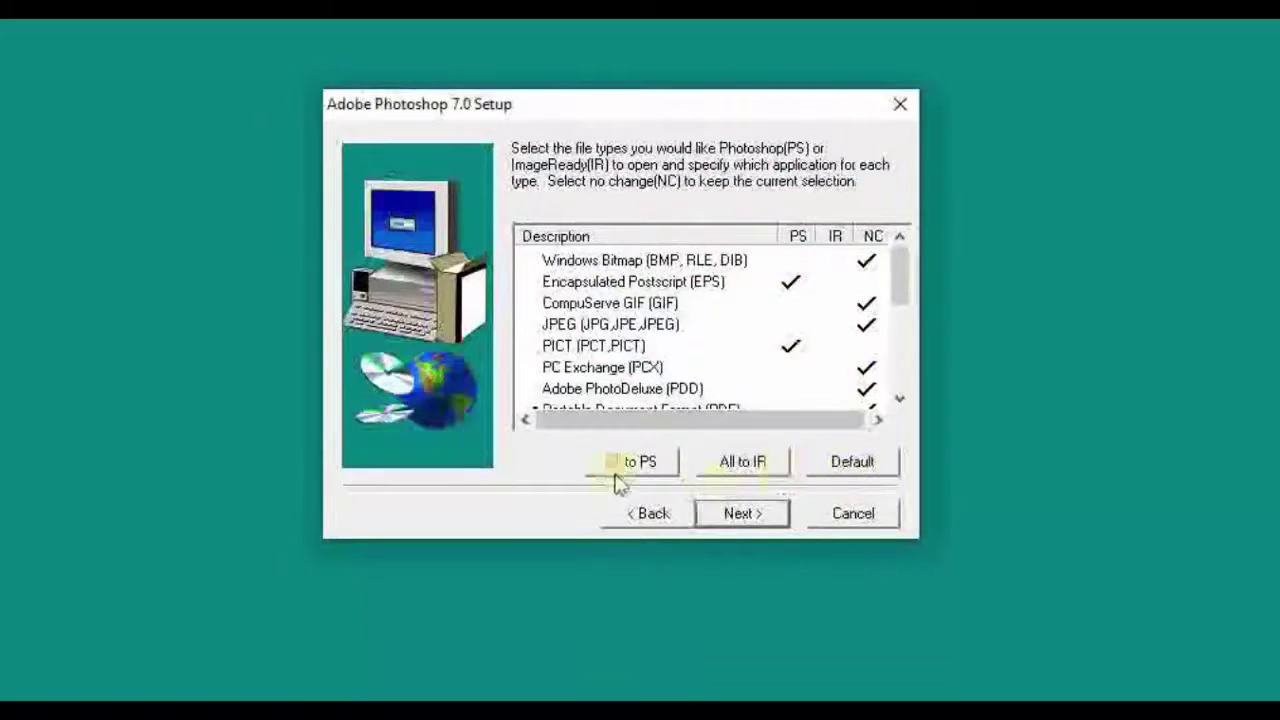
{"action": "left_click", "coordinate": [762, 517]}
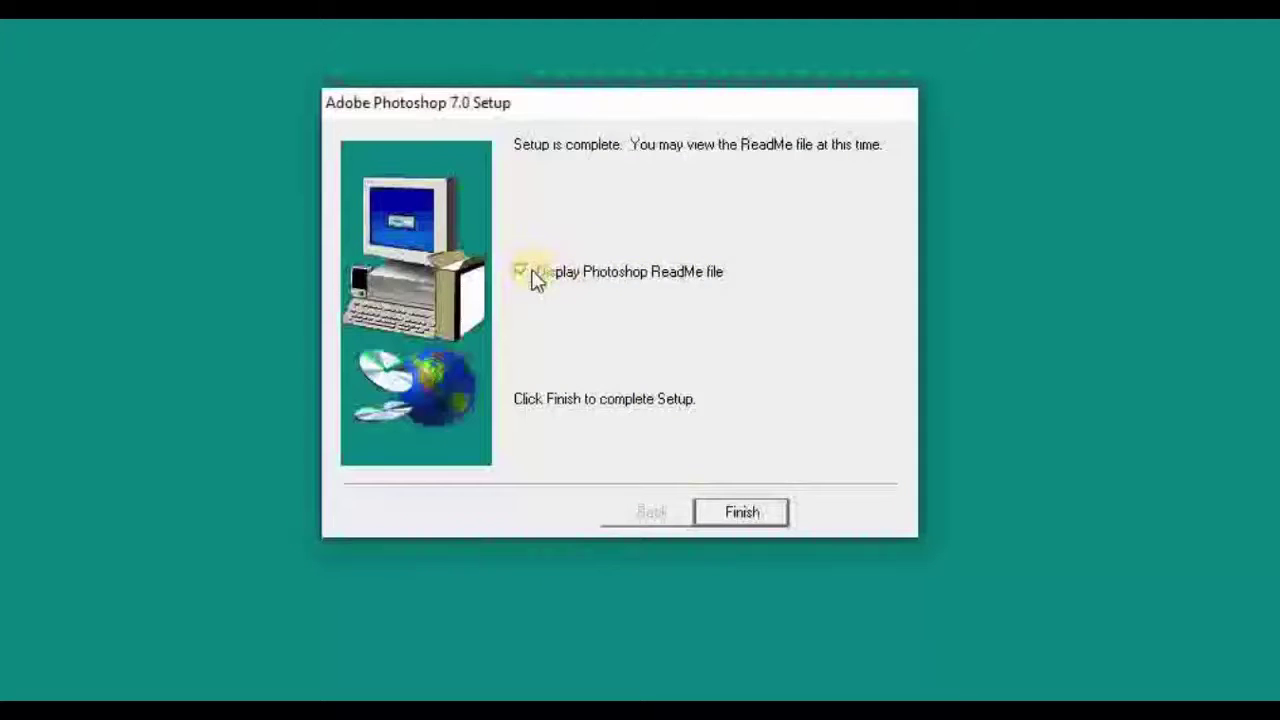
- Finish the setup and scroll through the Photoshop 7.0 ReadMe in WordPad
{"action": "left_click", "coordinate": [740, 512]}
{"action": "left_click", "coordinate": [768, 385]}
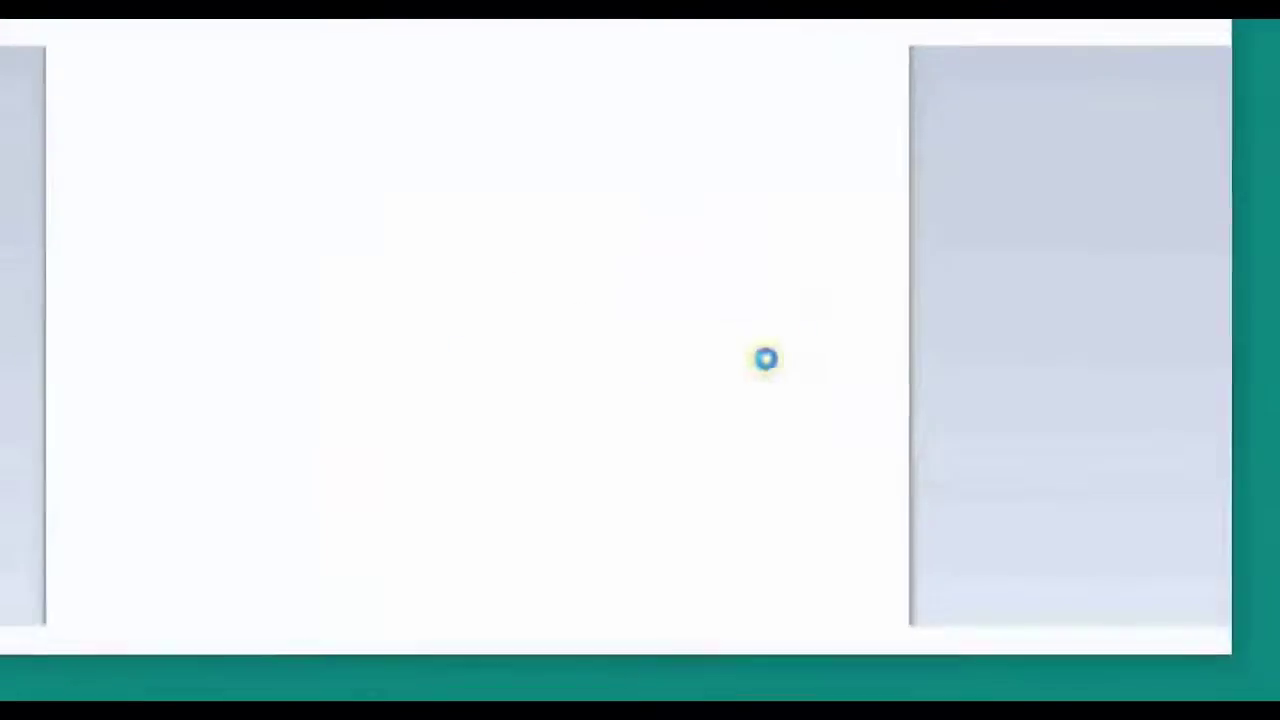
{"action": "scroll", "coordinate": [523, 317], "scroll_direction": "down", "scroll_amount": 3}
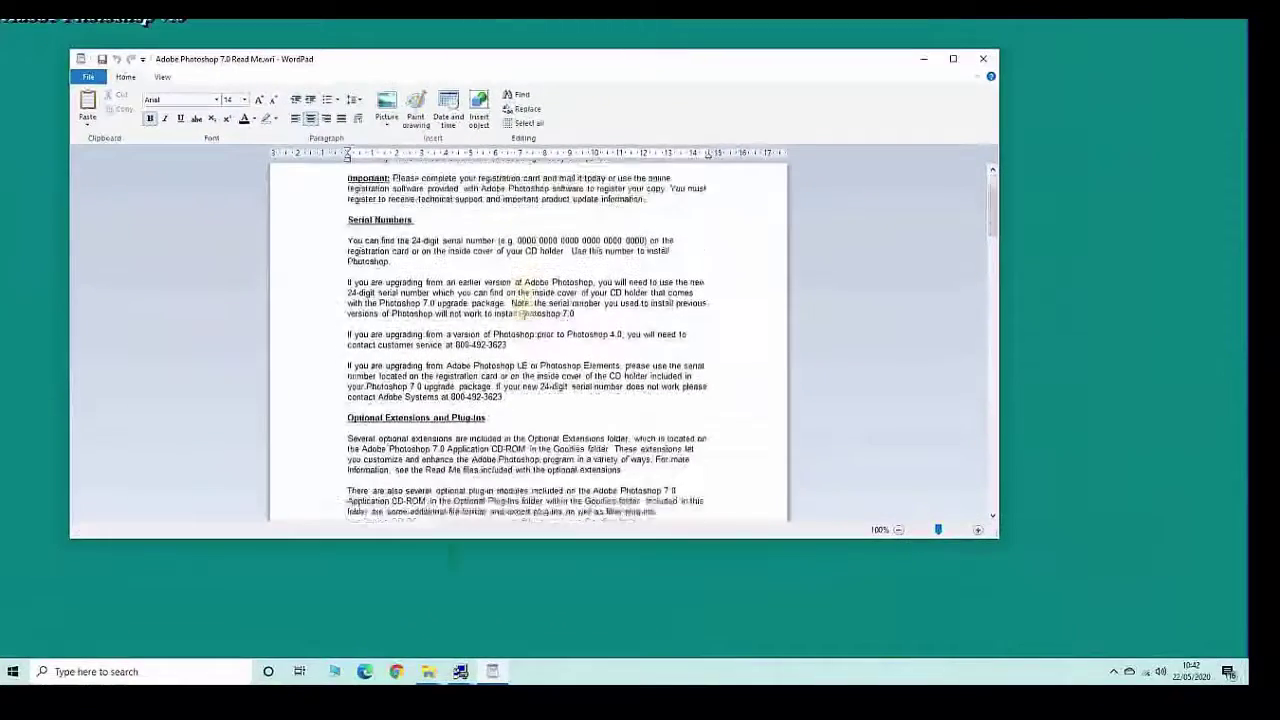
{"action": "scroll", "coordinate": [523, 317], "scroll_direction": "down", "scroll_amount": 5}
{"action": "scroll", "coordinate": [523, 317], "scroll_direction": "down", "scroll_amount": 5}
{"action": "scroll", "coordinate": [523, 317], "scroll_direction": "down", "scroll_amount": 5}
{"action": "scroll", "coordinate": [523, 317], "scroll_direction": "down", "scroll_amount": 3}
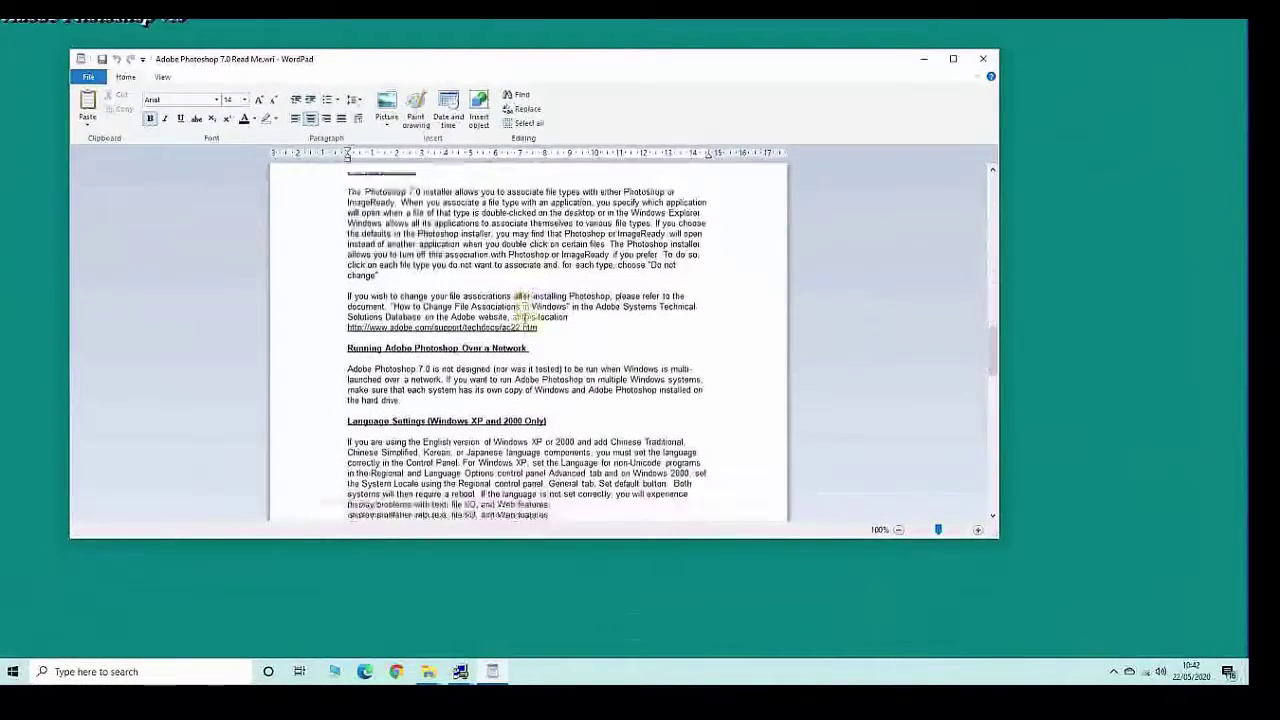
{"action": "scroll", "coordinate": [560, 320], "scroll_direction": "down", "scroll_amount": 5}
{"action": "scroll", "coordinate": [640, 349], "scroll_direction": "down", "scroll_amount": 1}
{"action": "scroll", "coordinate": [680, 349], "scroll_direction": "down", "scroll_amount": 5}
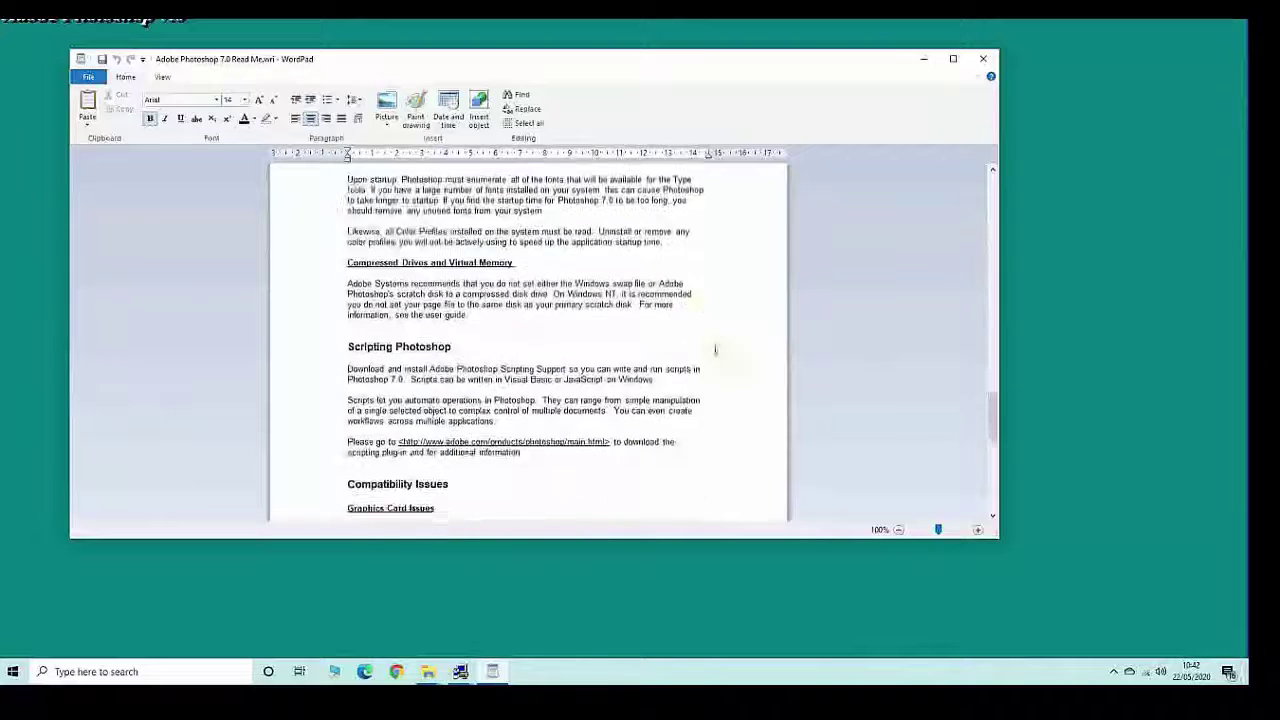
{"action": "scroll", "coordinate": [714, 349], "scroll_direction": "down", "scroll_amount": 10}
- Close the ReadMe, dismiss the thank-you message, and close File Explorer
{"action": "left_click", "coordinate": [990, 58]}
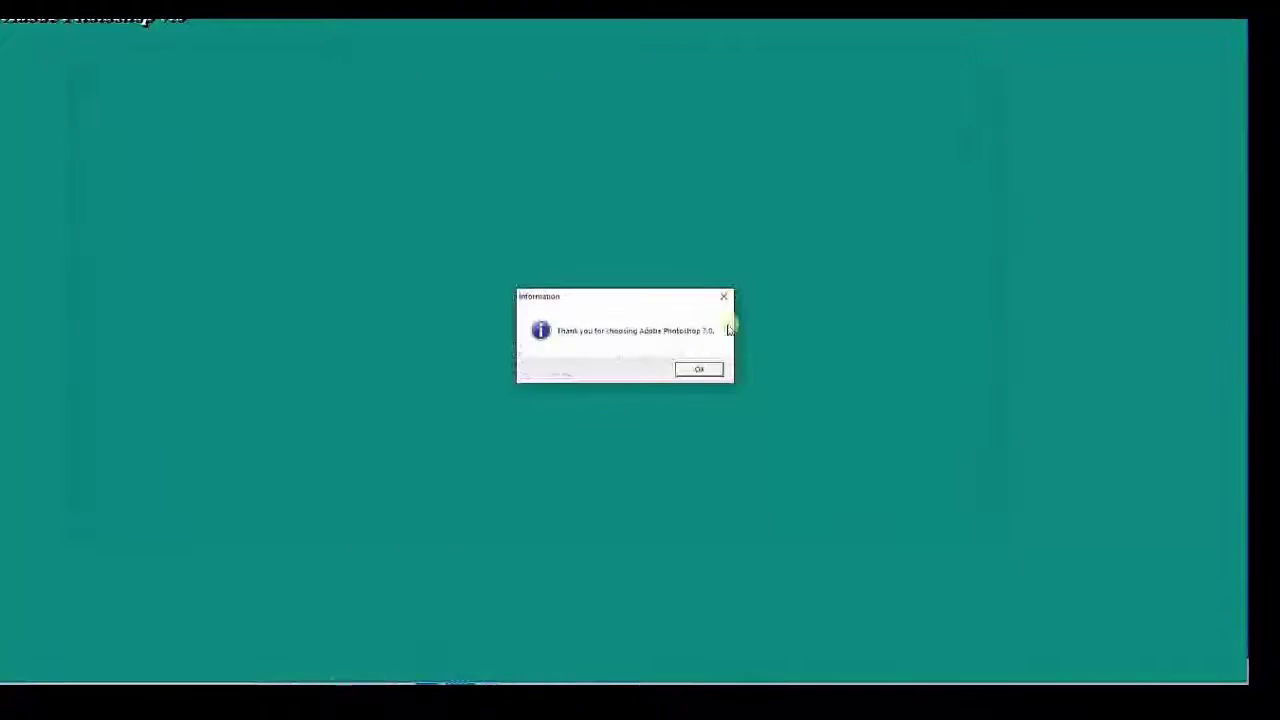
{"action": "left_click", "coordinate": [690, 370]}
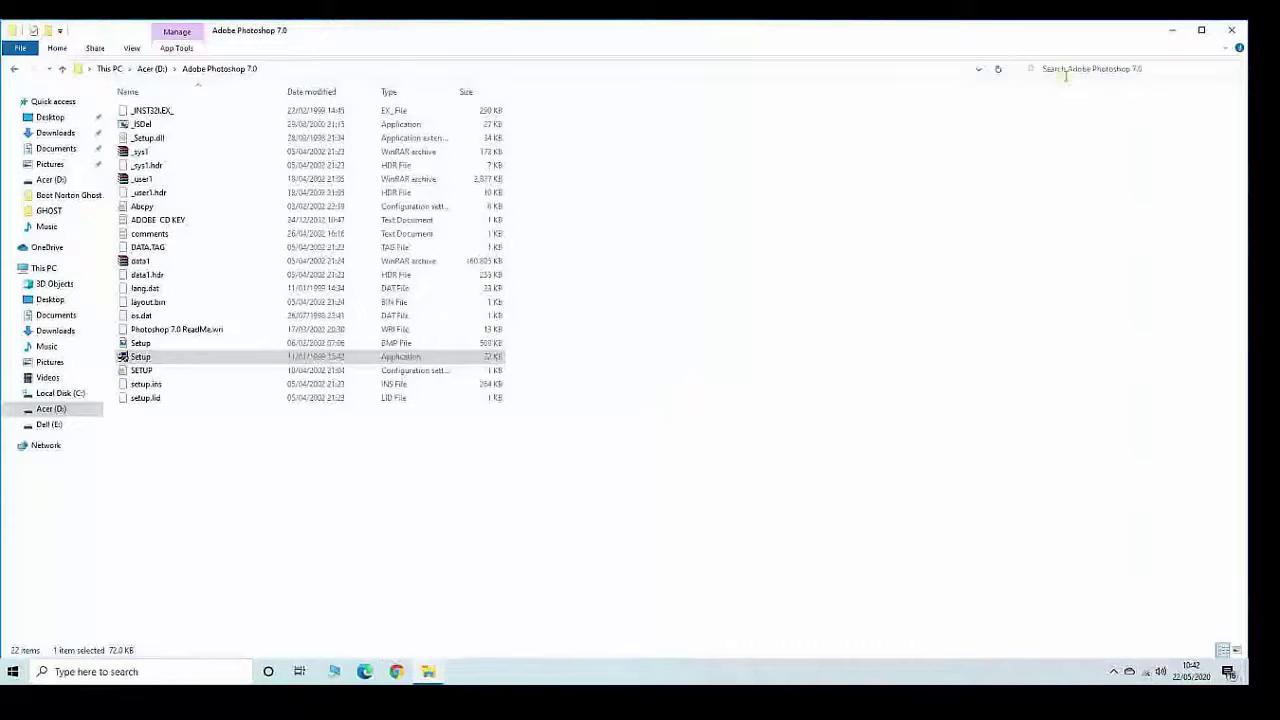
{"action": "left_click", "coordinate": [1231, 30]}
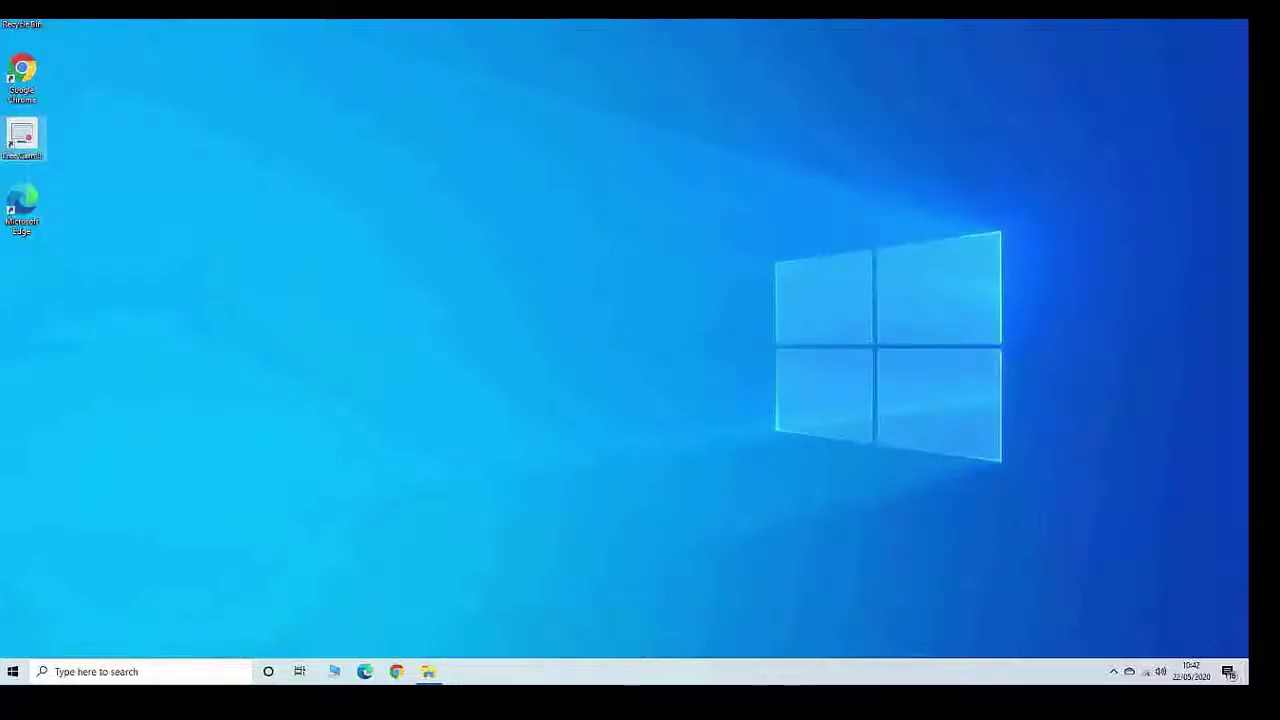
- Launch Photoshop 7.0 from Start, dismiss the scratch-disk warning, and decline colour-settings customization
{"action": "left_click", "coordinate": [12, 675]}
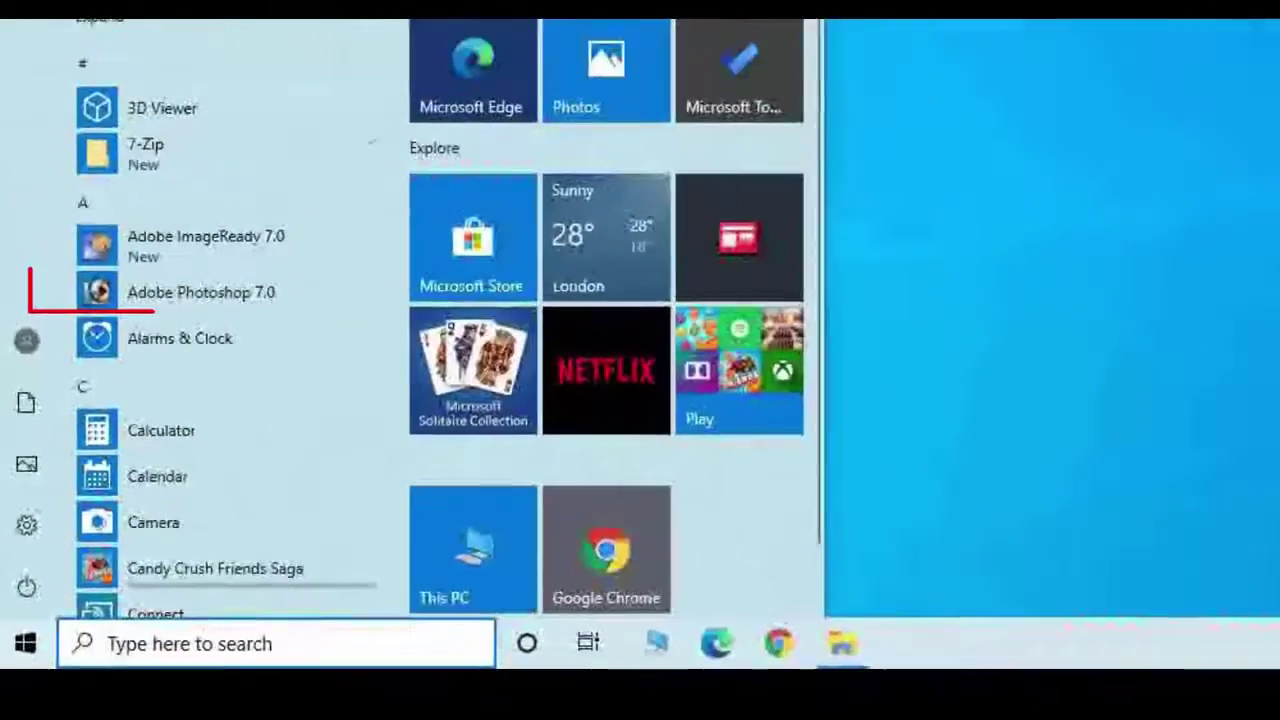
{"action": "left_click", "coordinate": [192, 310]}
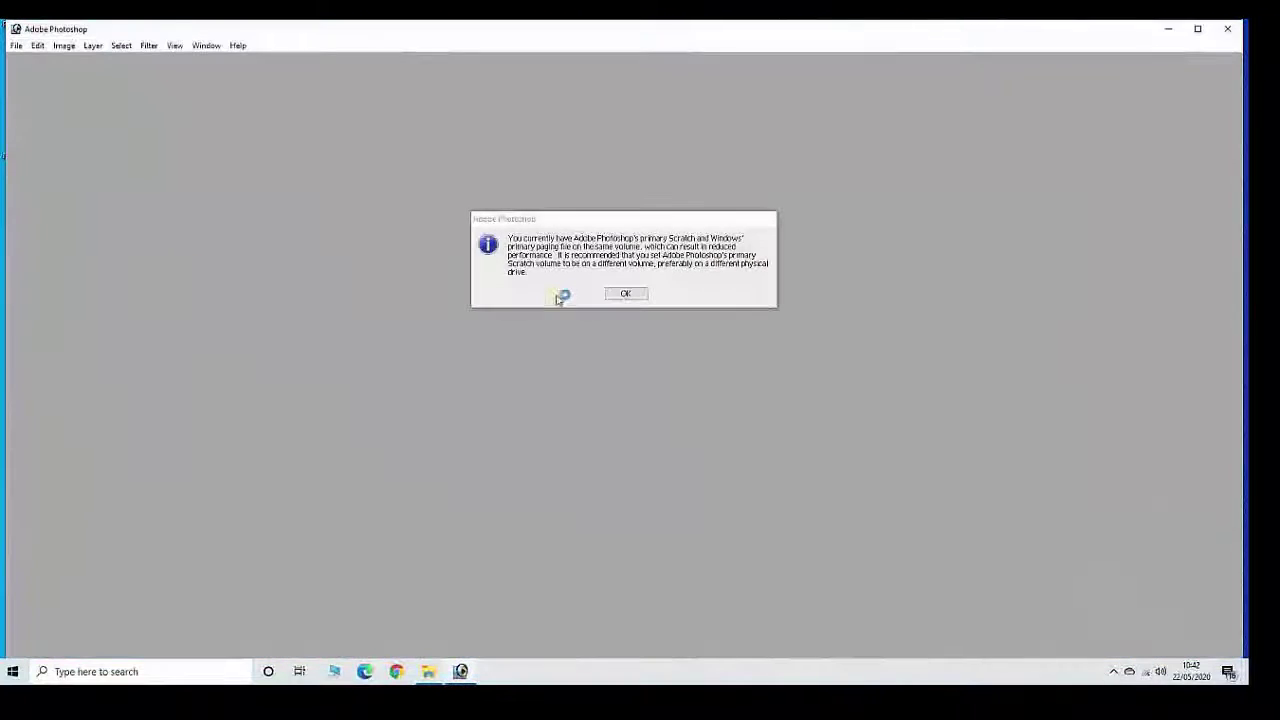
{"action": "left_click", "coordinate": [632, 300]}
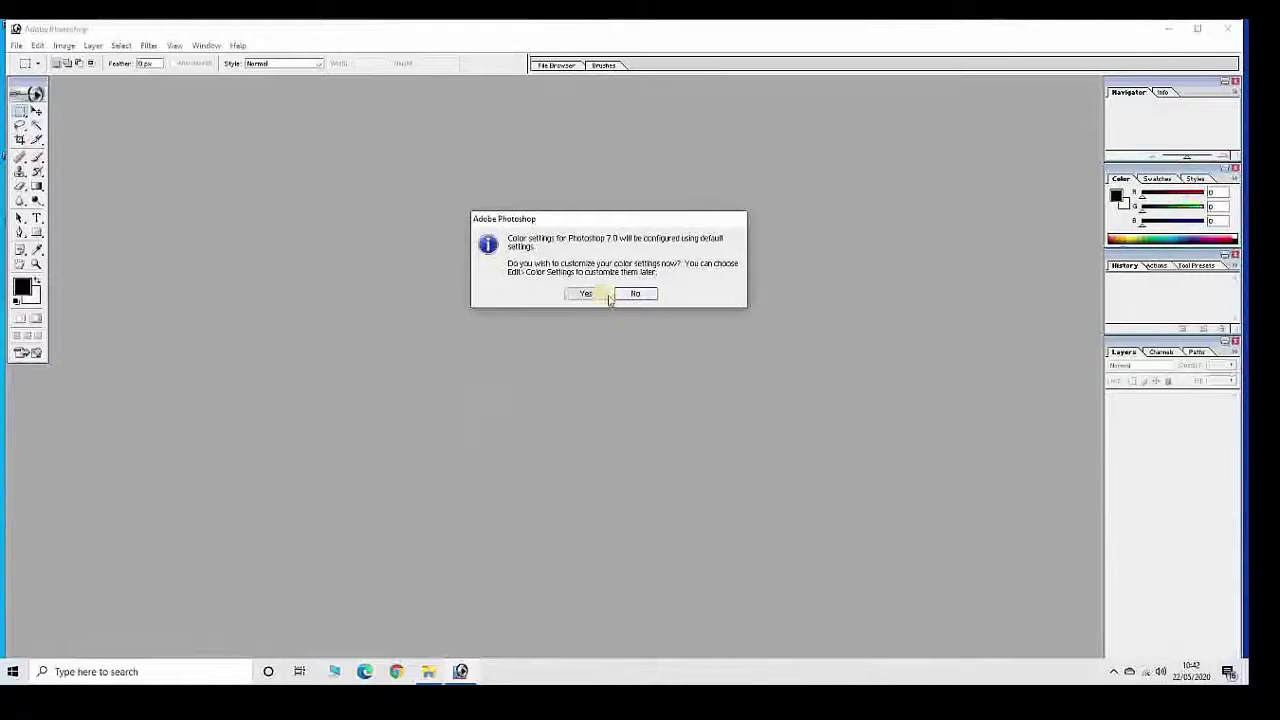
{"action": "left_click", "coordinate": [630, 294]}
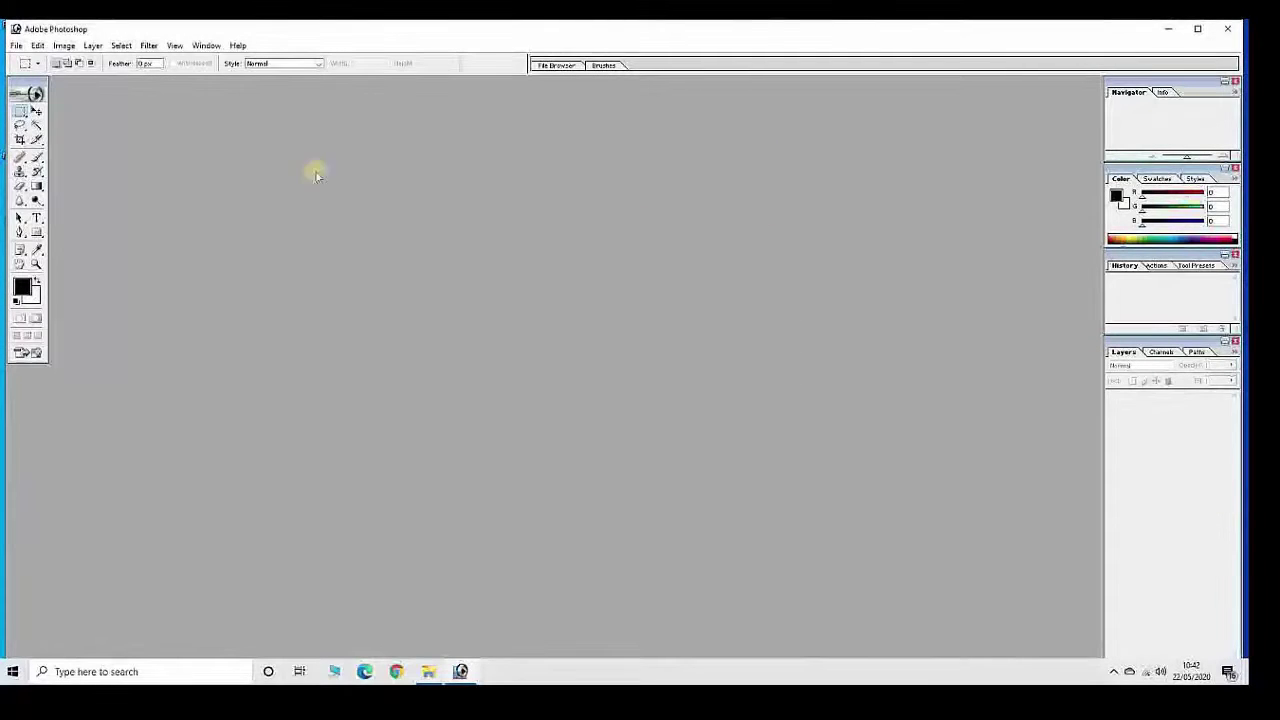
{"action": "left_click", "coordinate": [17, 45]}
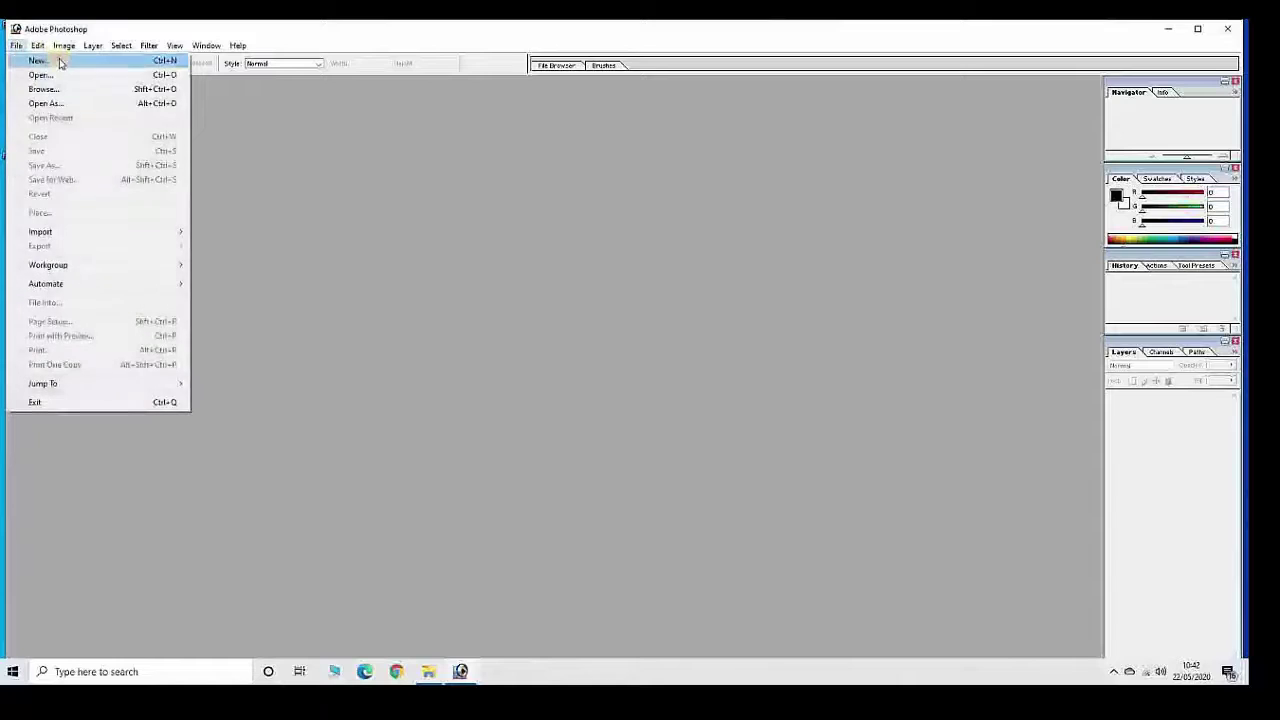
{"action": "left_click", "coordinate": [40, 61]}
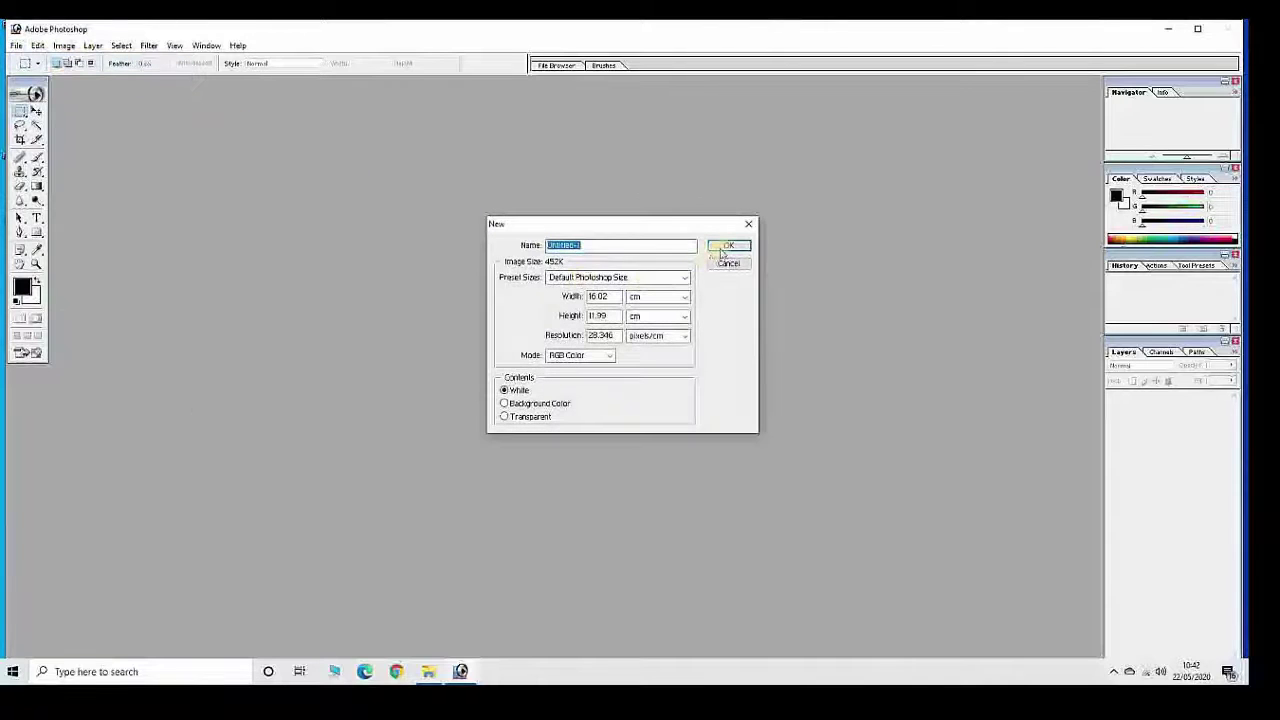
{"action": "left_click", "coordinate": [722, 249]}
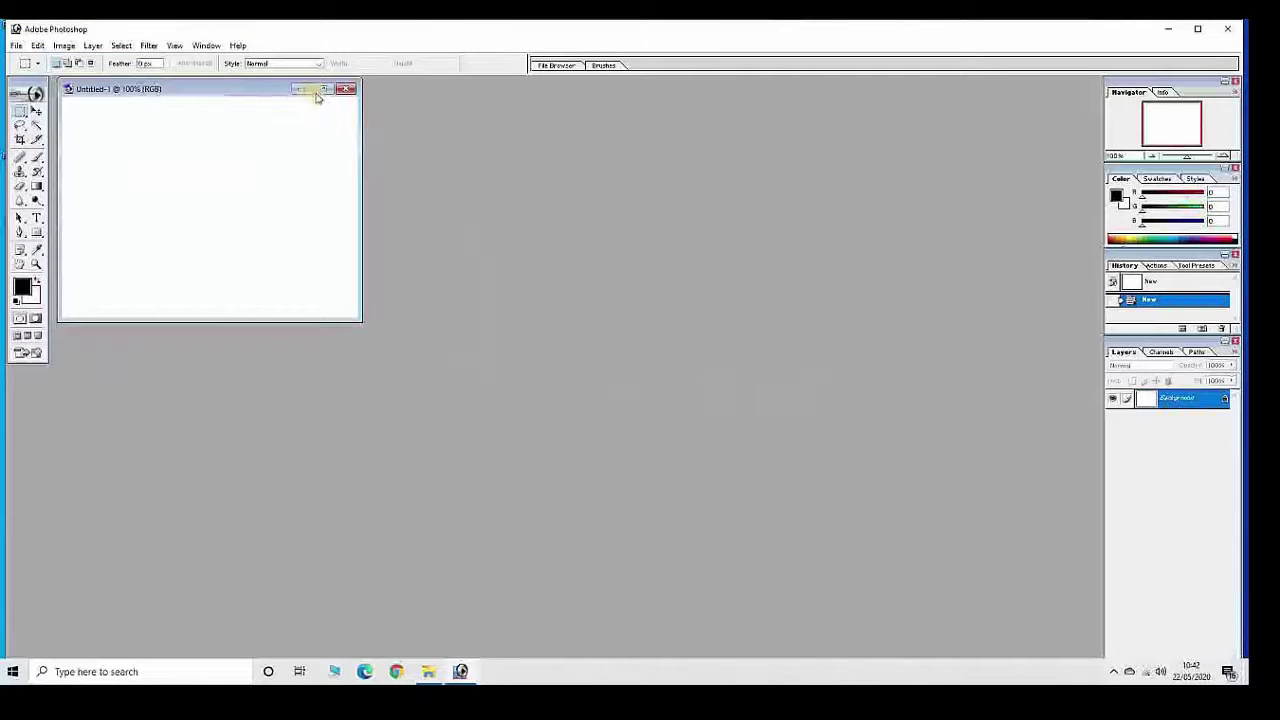
{"action": "left_click", "coordinate": [318, 91]}
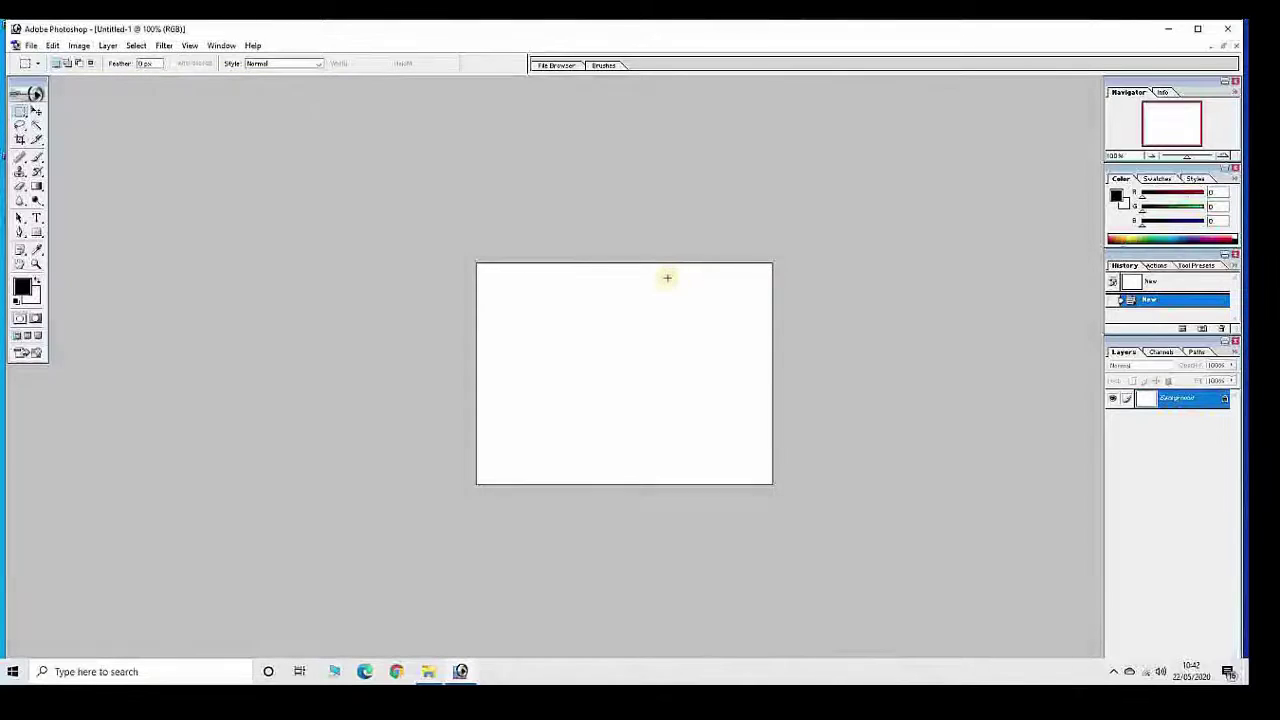
{"action": "key", "text": "z"}
{"action": "left_click", "coordinate": [647, 302]}
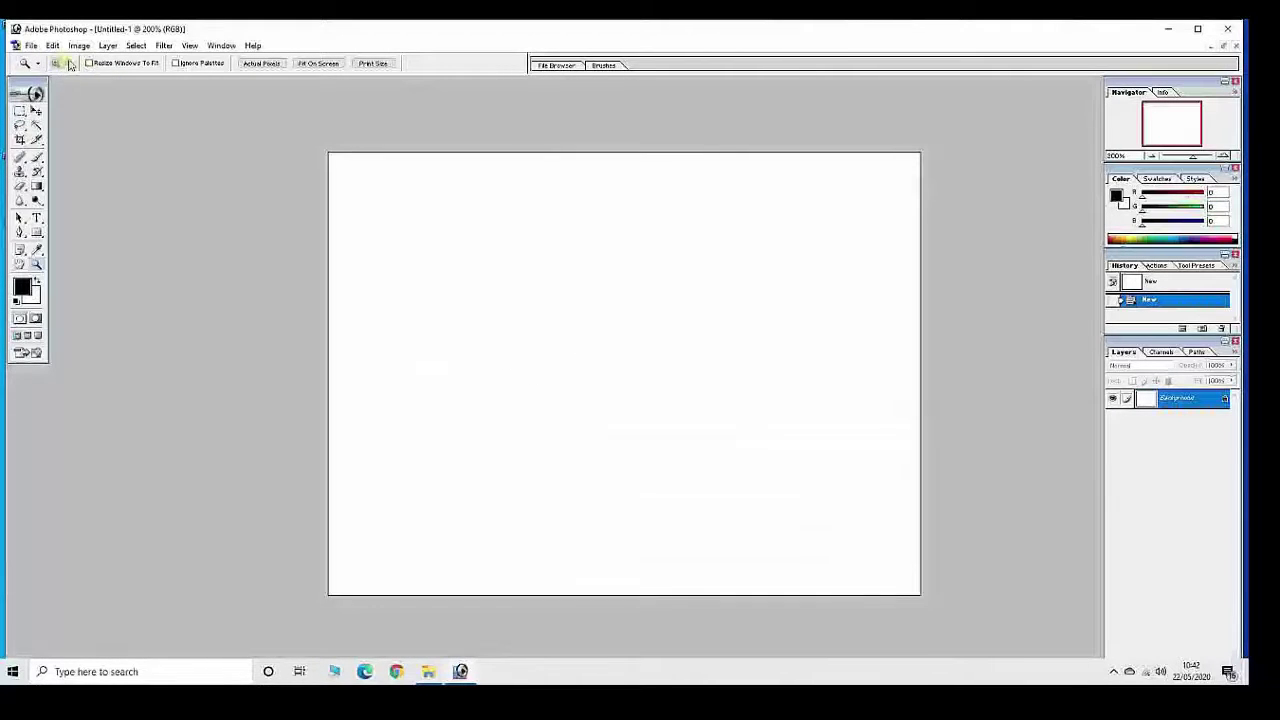
{"action": "left_click", "coordinate": [510, 258]}
{"action": "left_click", "coordinate": [510, 258]}
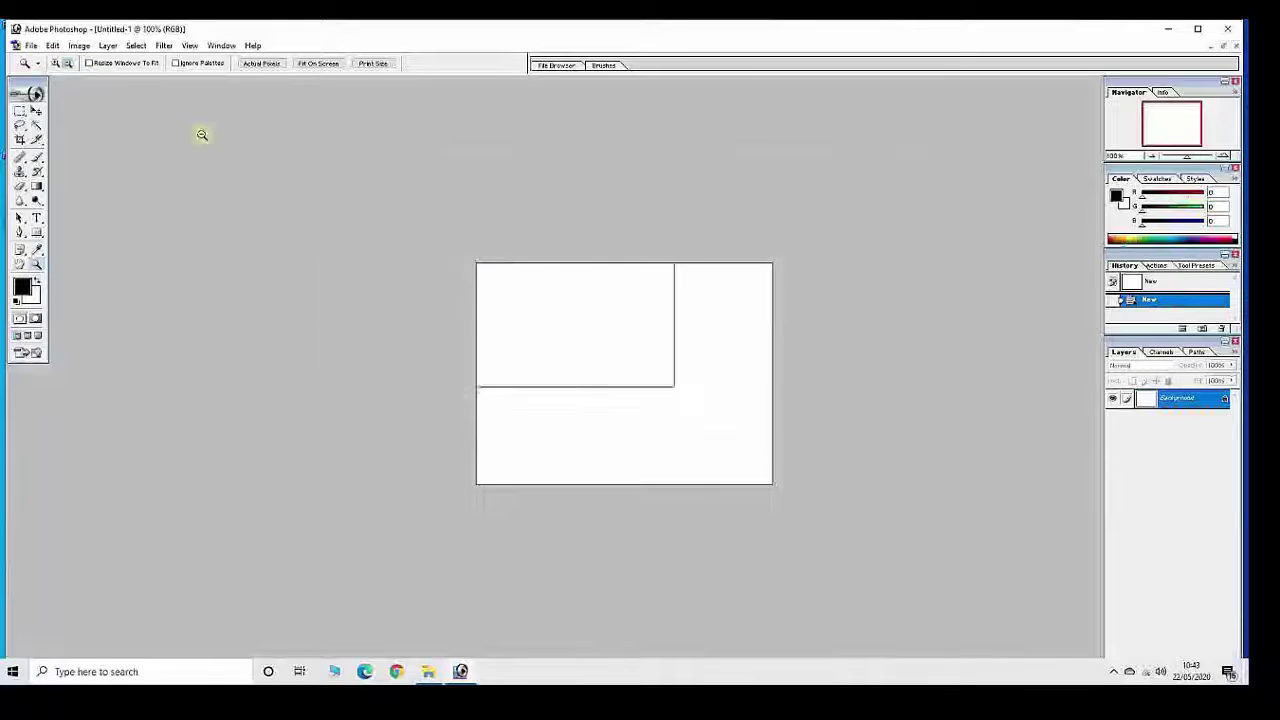
{"action": "left_click", "coordinate": [555, 346]}
{"action": "left_click", "coordinate": [555, 346]}
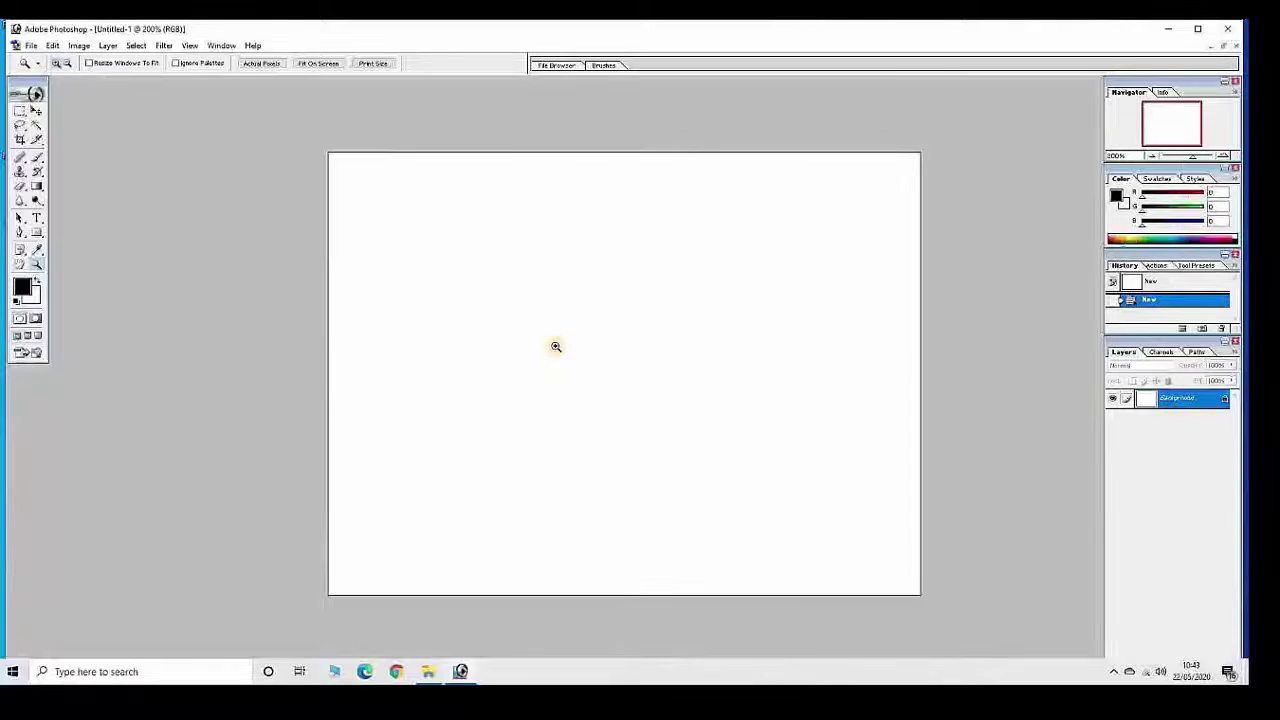
{"action": "left_click", "coordinate": [555, 346]}
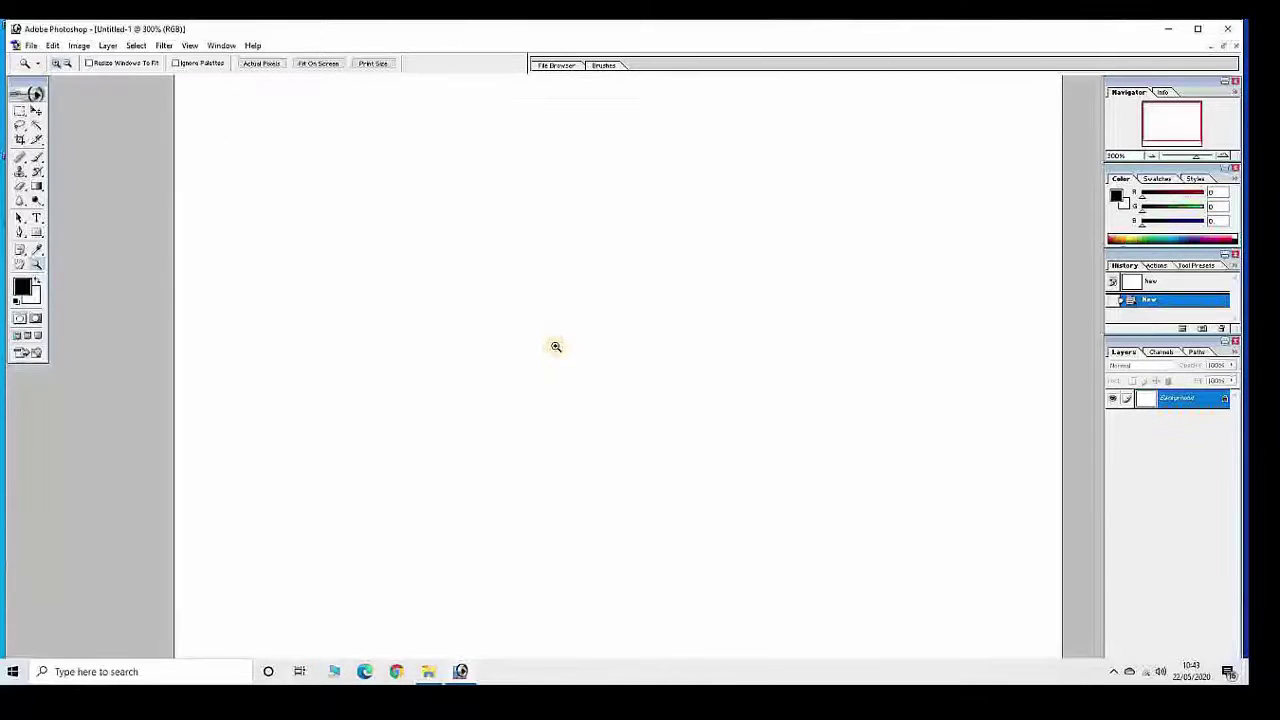
{"action": "left_click", "coordinate": [557, 345], "text": "alt"}
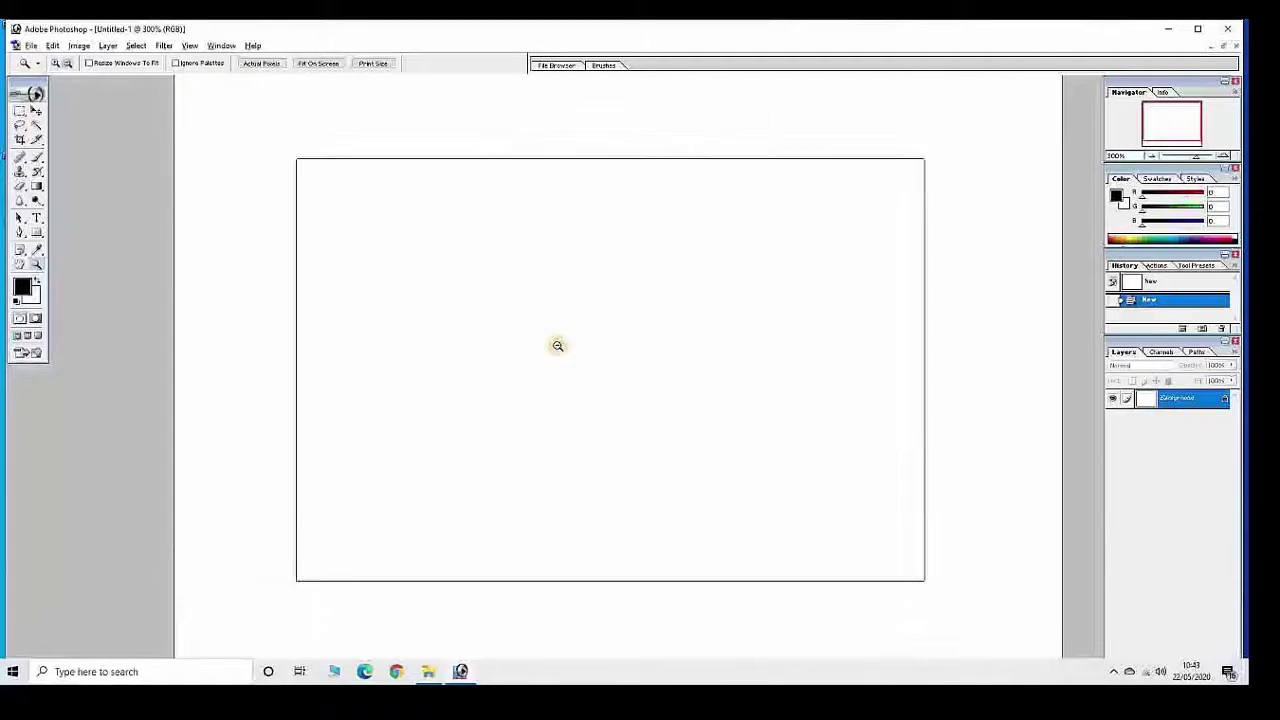
{"action": "left_click", "coordinate": [1225, 47]}
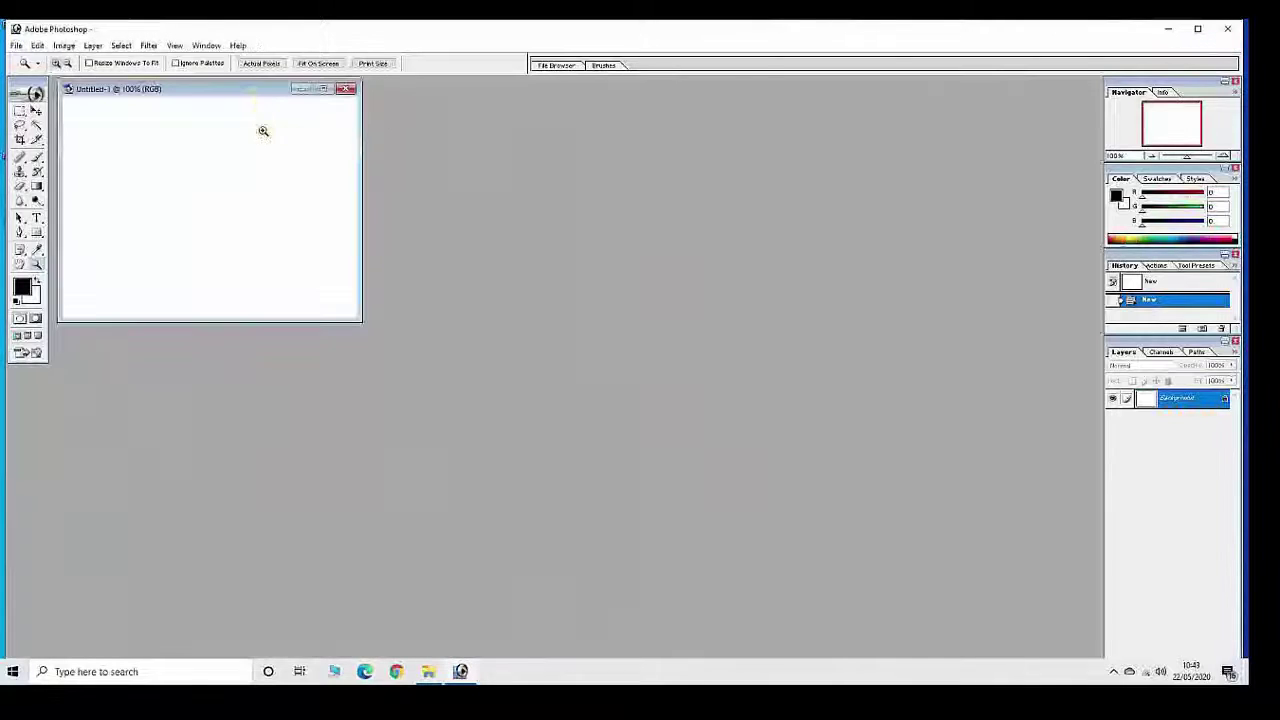
{"action": "left_click_drag", "start_coordinate": [308, 92], "coordinate": [435, 160]}
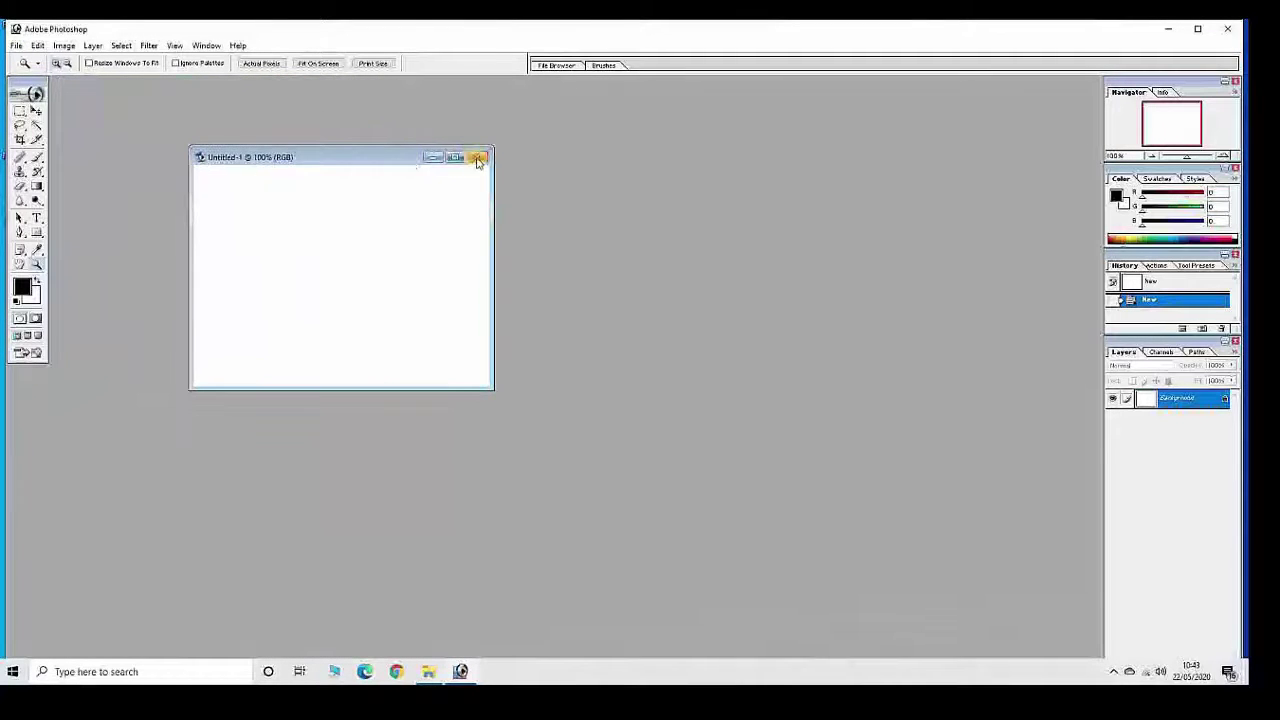
{"action": "left_click", "coordinate": [473, 157]}
- Start a new document and review its 16.02 × 11.99 width, height and unit settings
{"action": "left_click", "coordinate": [15, 46]}
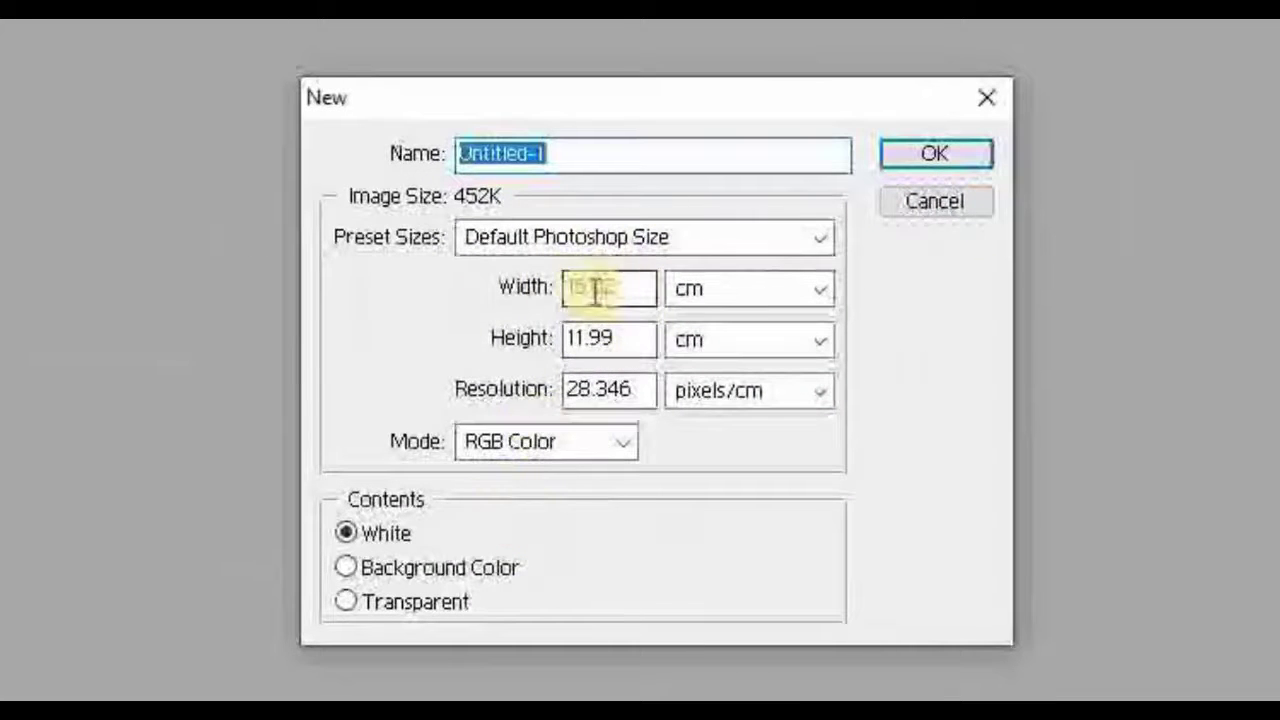
{"action": "left_click", "coordinate": [612, 287]}
{"action": "left_click", "coordinate": [638, 338]}
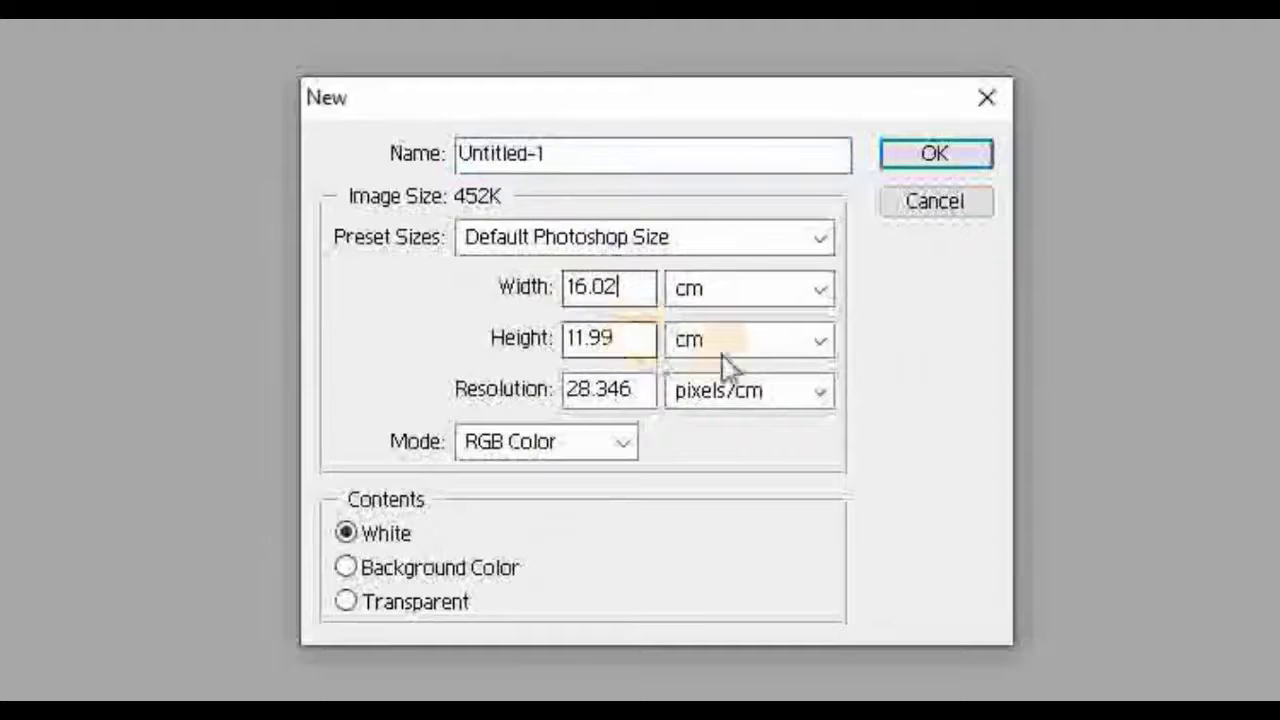
{"action": "left_click", "coordinate": [810, 395]}
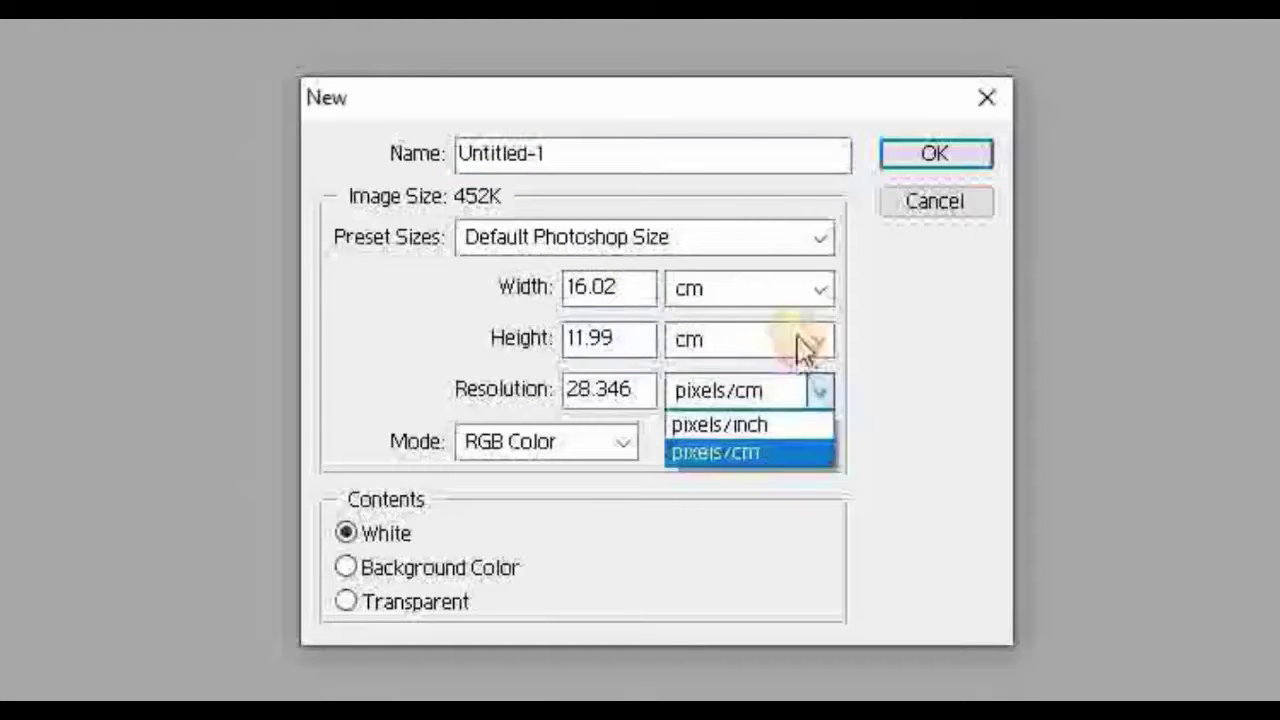
{"action": "left_click", "coordinate": [806, 343]}
{"action": "left_click", "coordinate": [818, 290]}
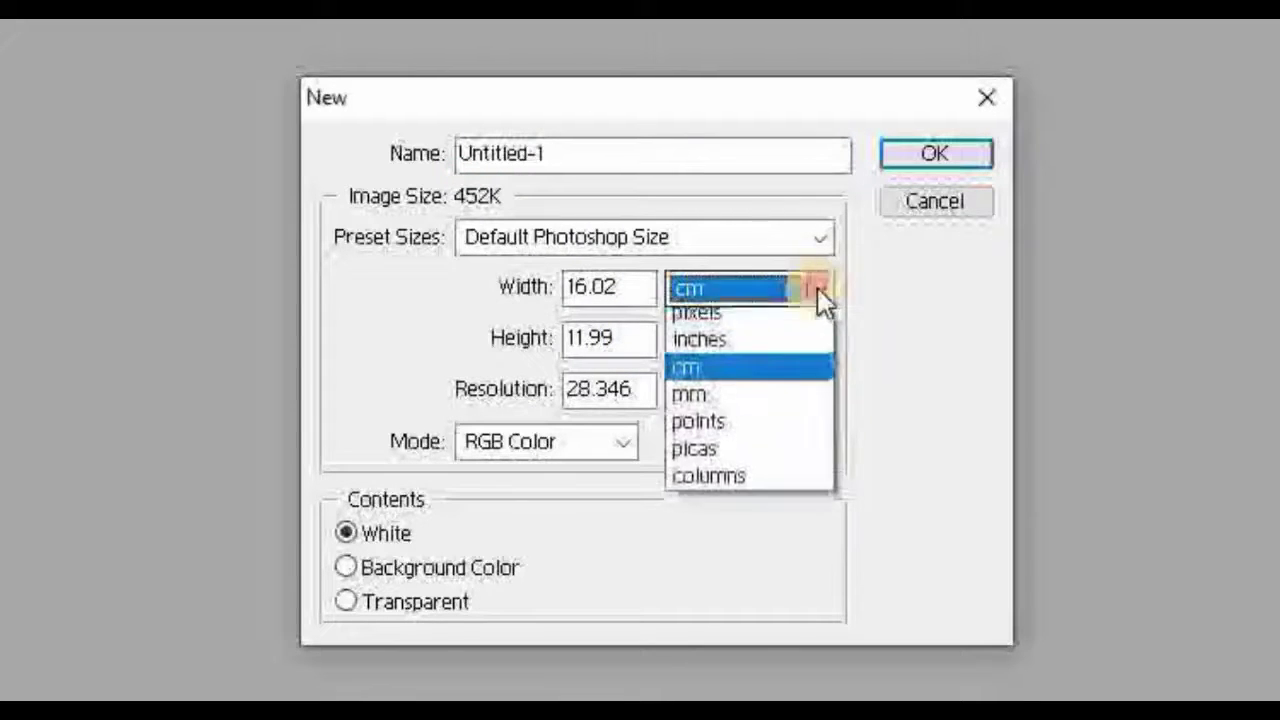
{"action": "left_click", "coordinate": [818, 290]}
- Keep the Default Photoshop Size preset, set Contents to Transparent, and create the document
{"action": "left_click", "coordinate": [824, 238]}
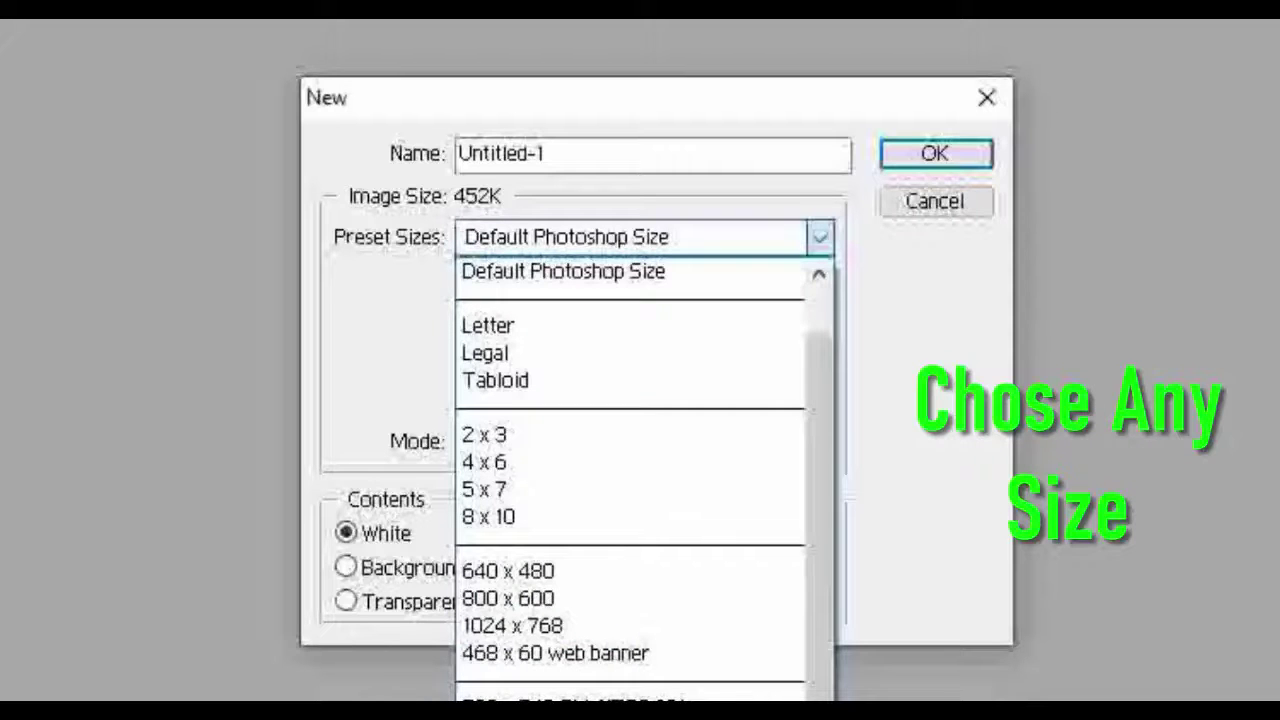
{"action": "scroll", "coordinate": [829, 677], "scroll_direction": "down", "scroll_amount": 1}
{"action": "scroll", "coordinate": [789, 403], "scroll_direction": "up", "scroll_amount": 3}
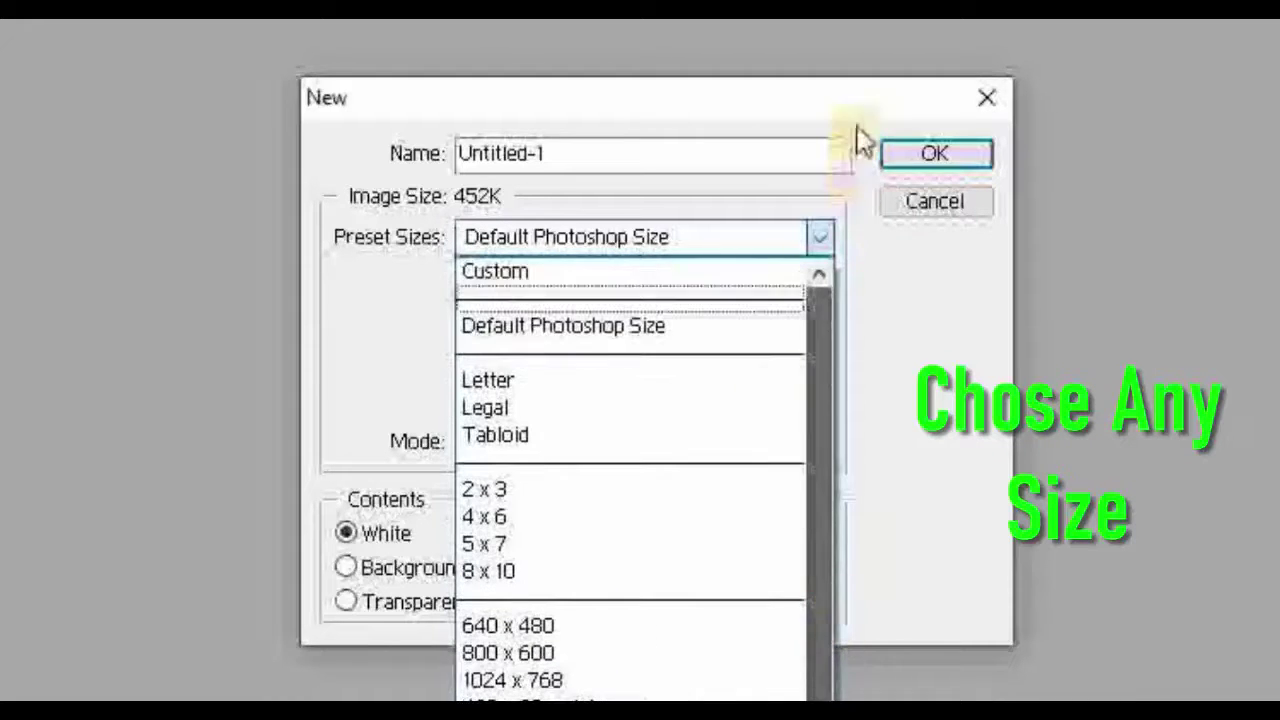
{"action": "key", "text": "Up"}
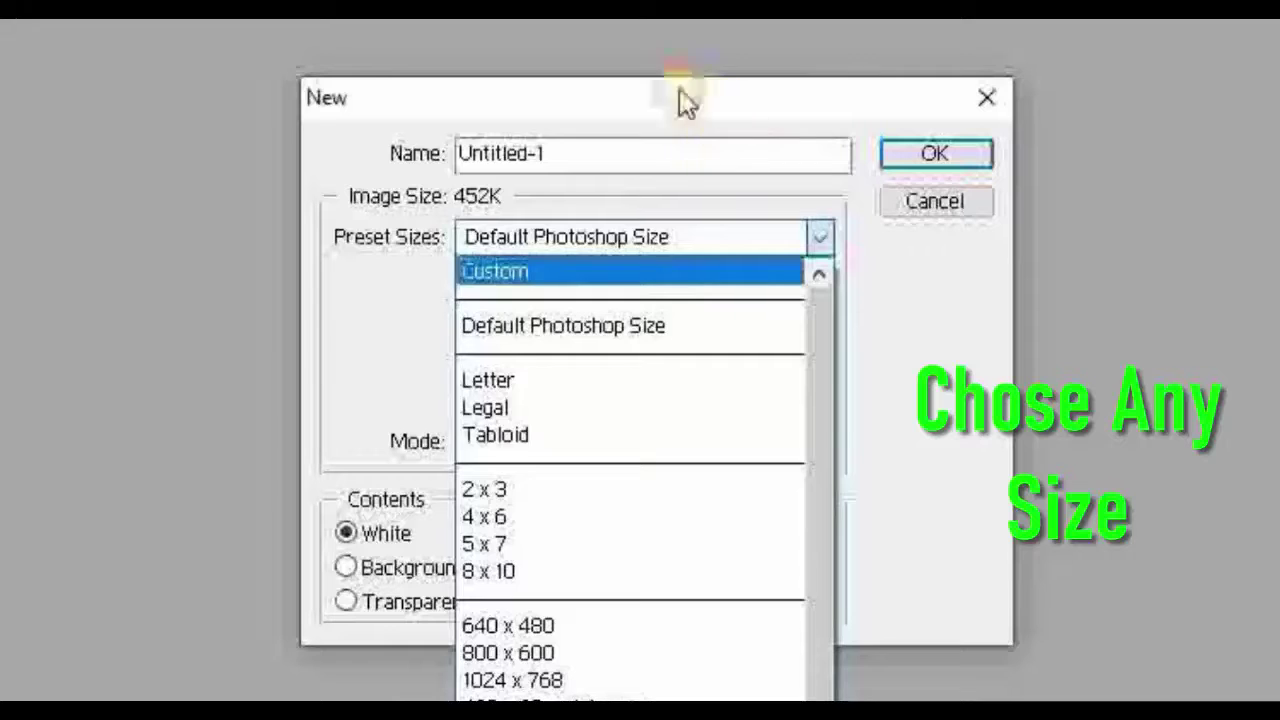
{"action": "left_click", "coordinate": [679, 89]}
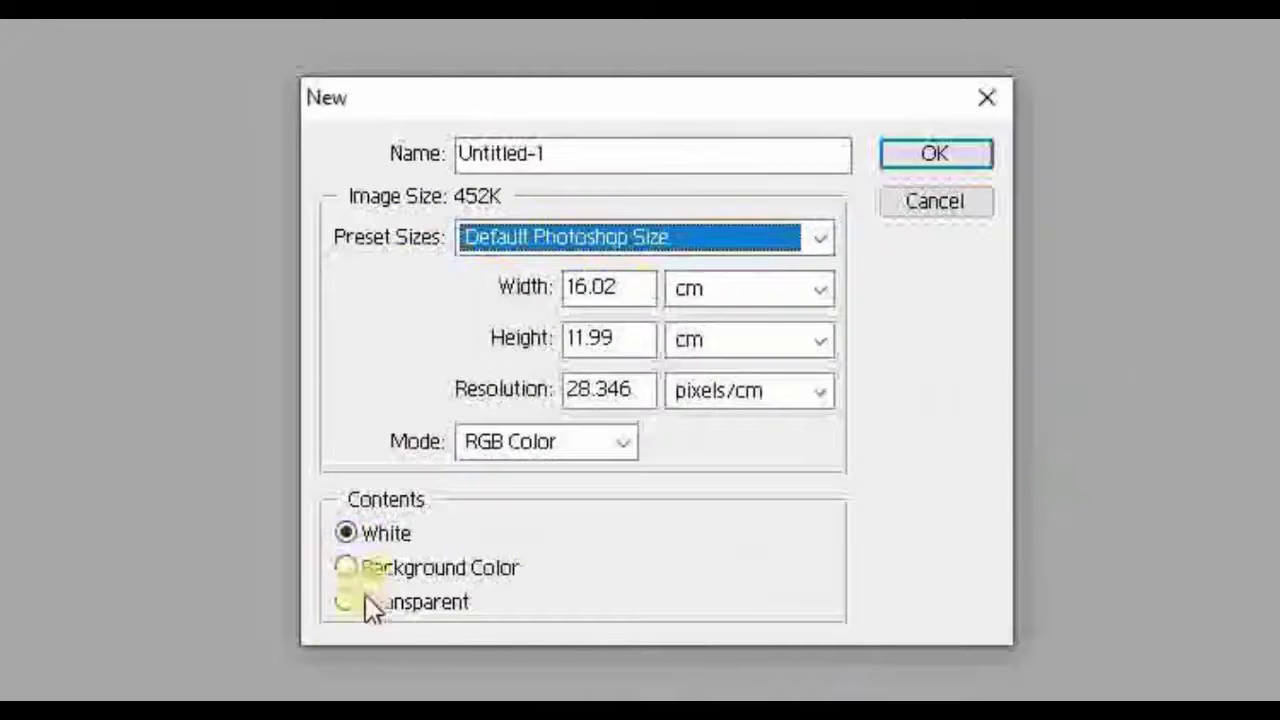
{"action": "left_click", "coordinate": [412, 603]}
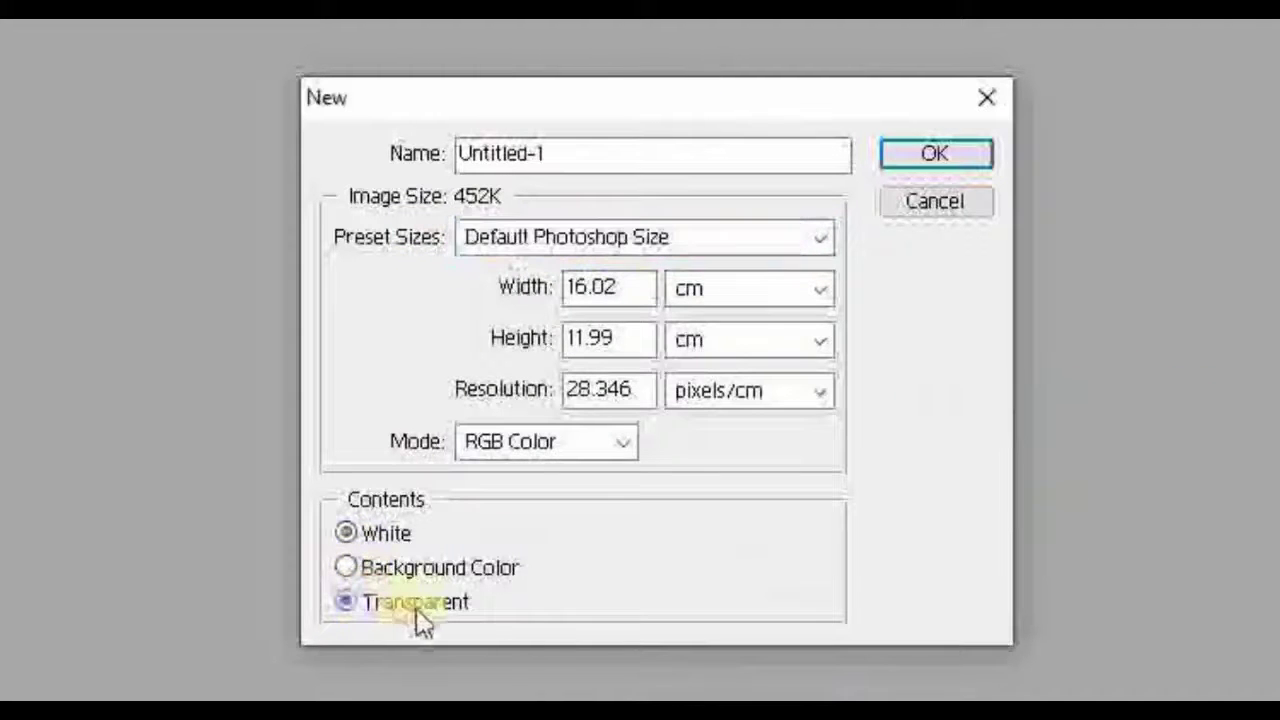
{"action": "left_click", "coordinate": [933, 155]}
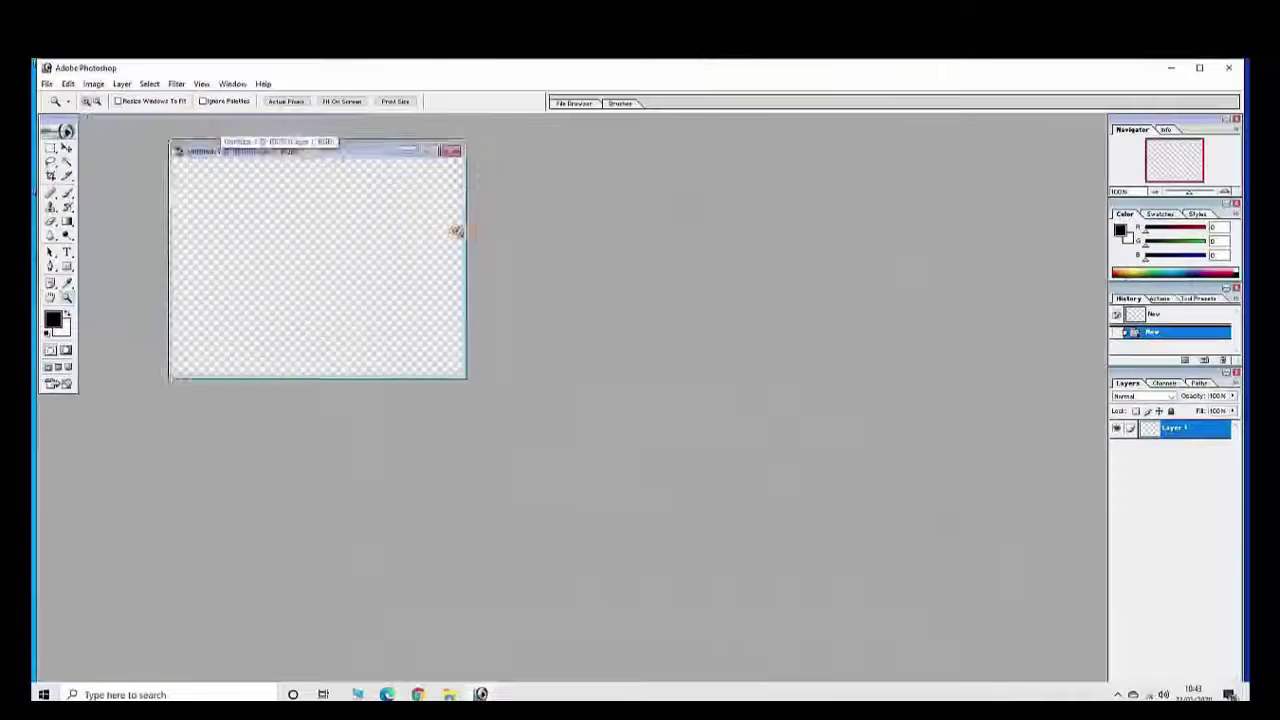
- Zoom the transparent Untitled-1 canvas to 200%, maximize and restore it, then close it
{"action": "left_click", "coordinate": [482, 279]}
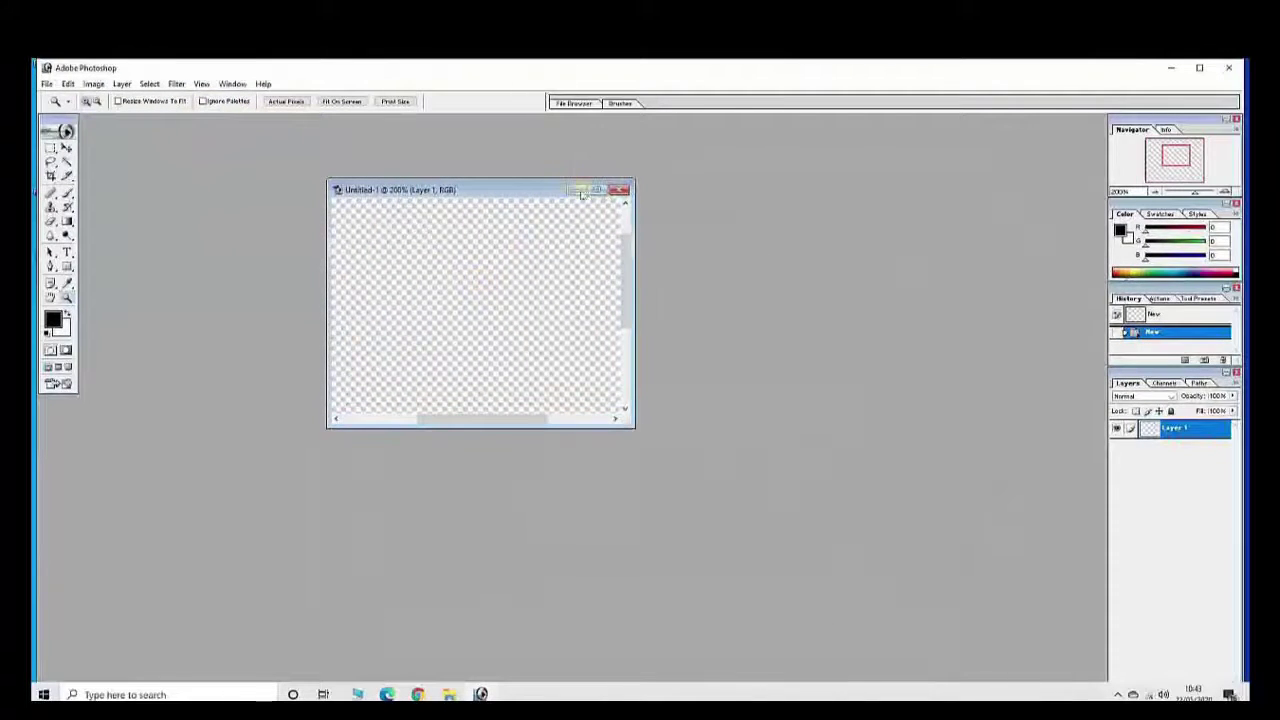
{"action": "left_click", "coordinate": [601, 190]}
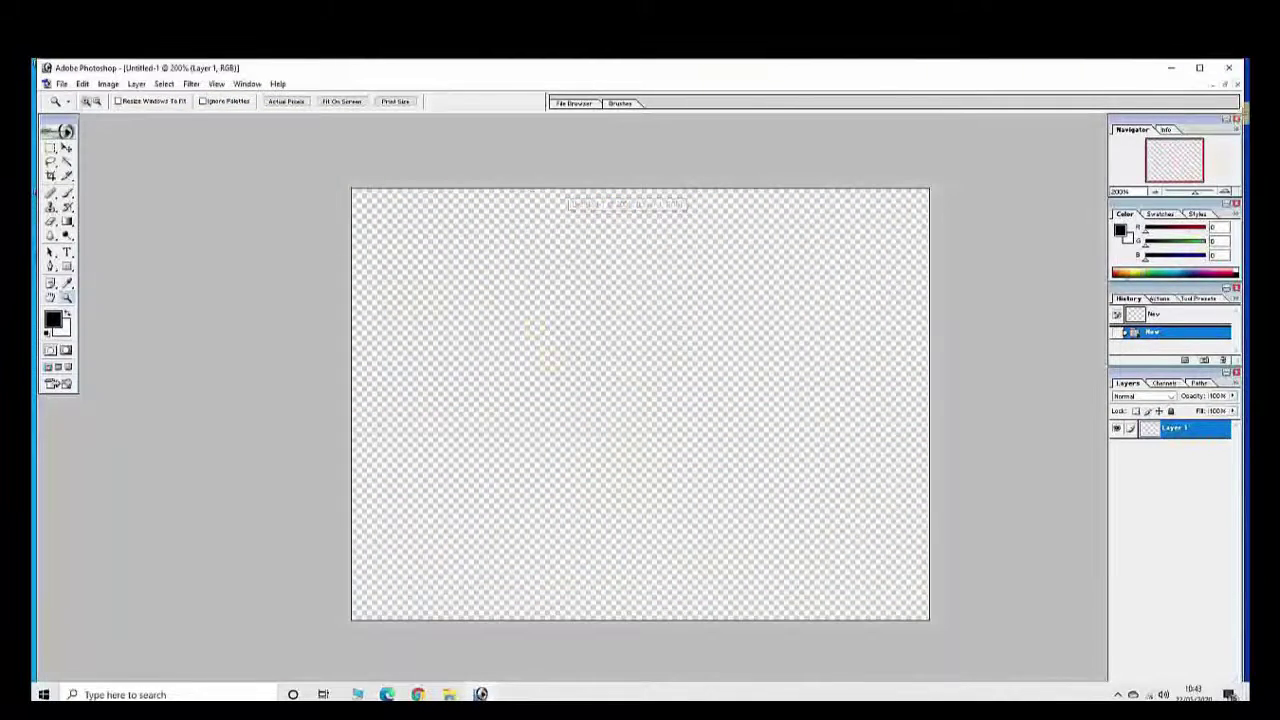
{"action": "left_click", "coordinate": [1225, 84]}
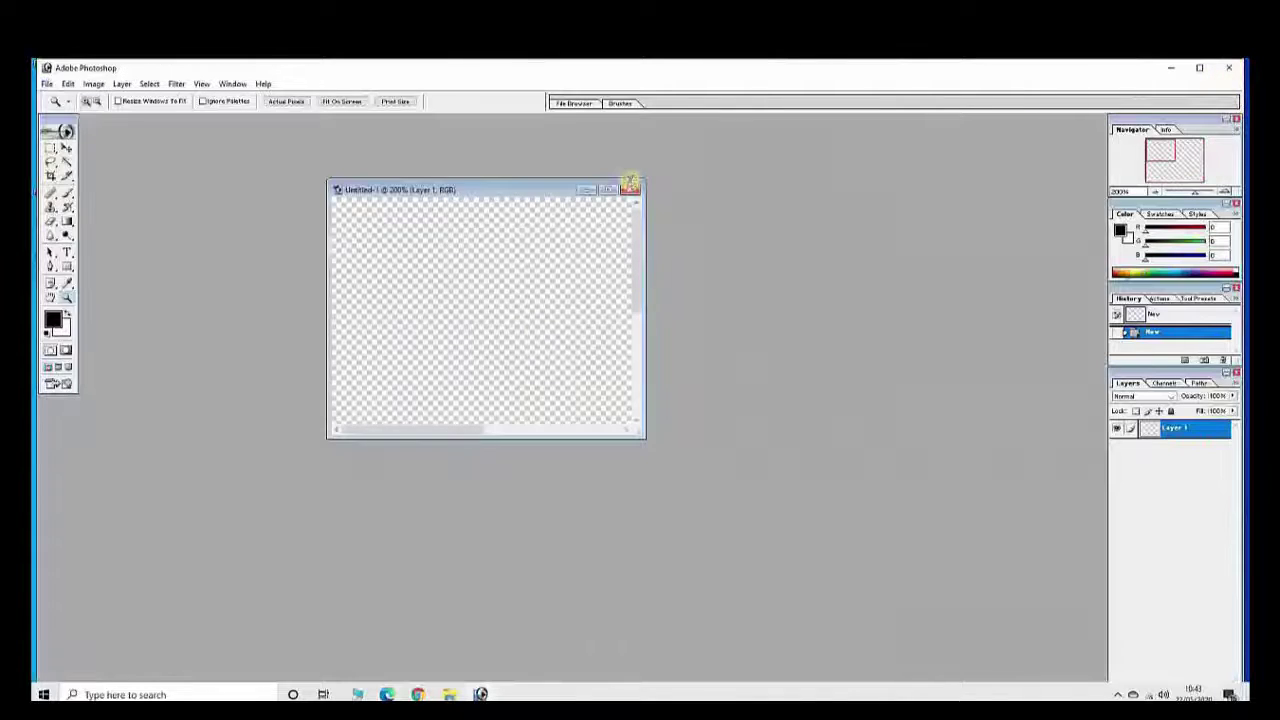
{"action": "left_click", "coordinate": [628, 190]}
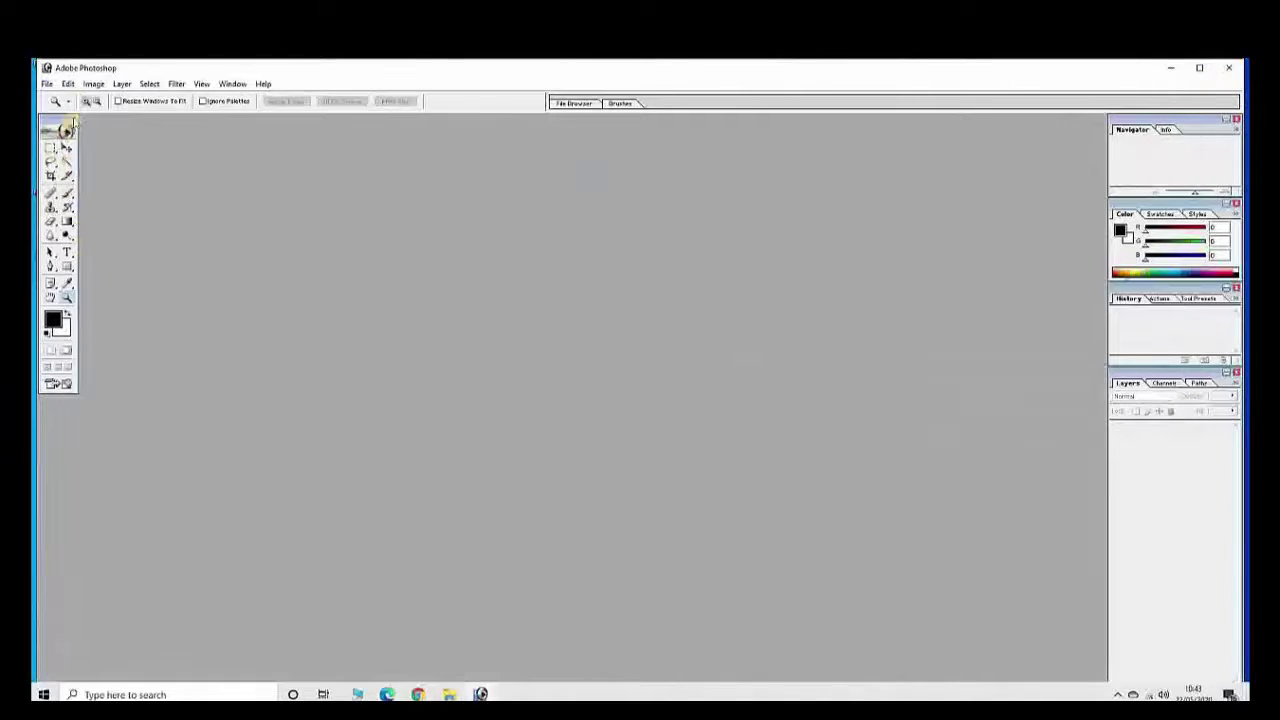
- Close the Adobe Photoshop 7.0 window to return to the Windows 10 desktop
{"action": "left_click", "coordinate": [1235, 70]}
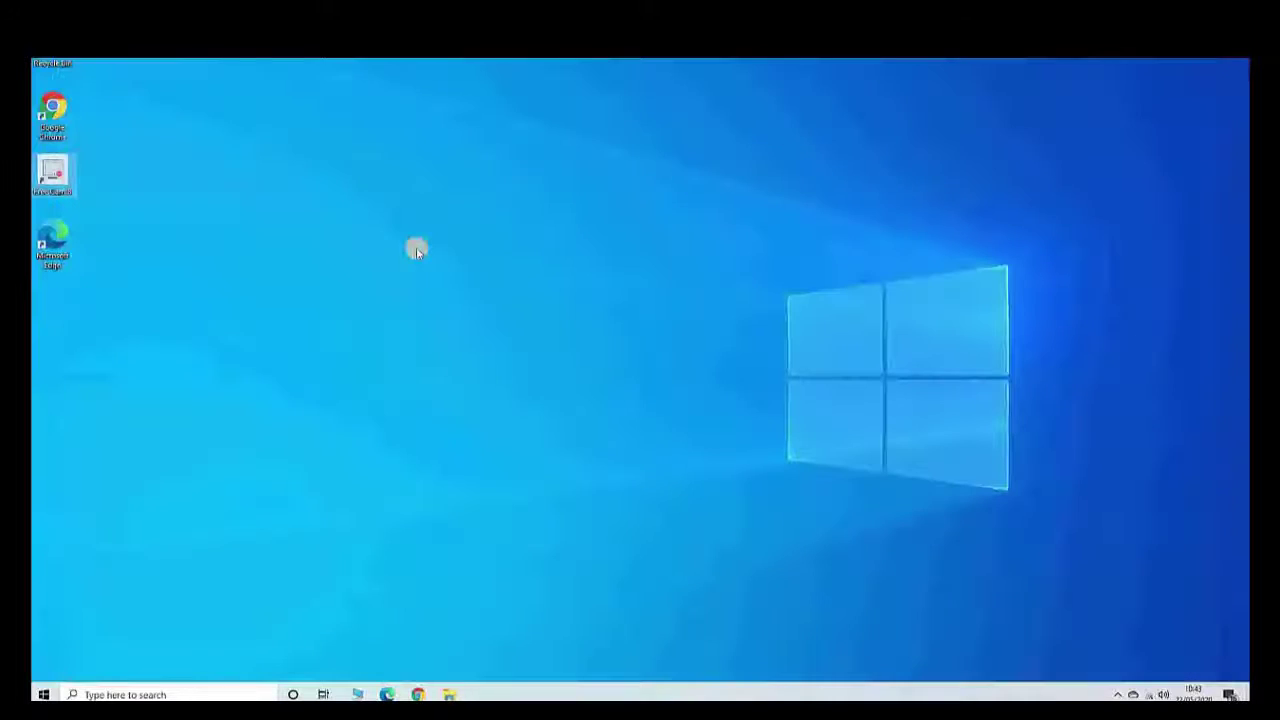